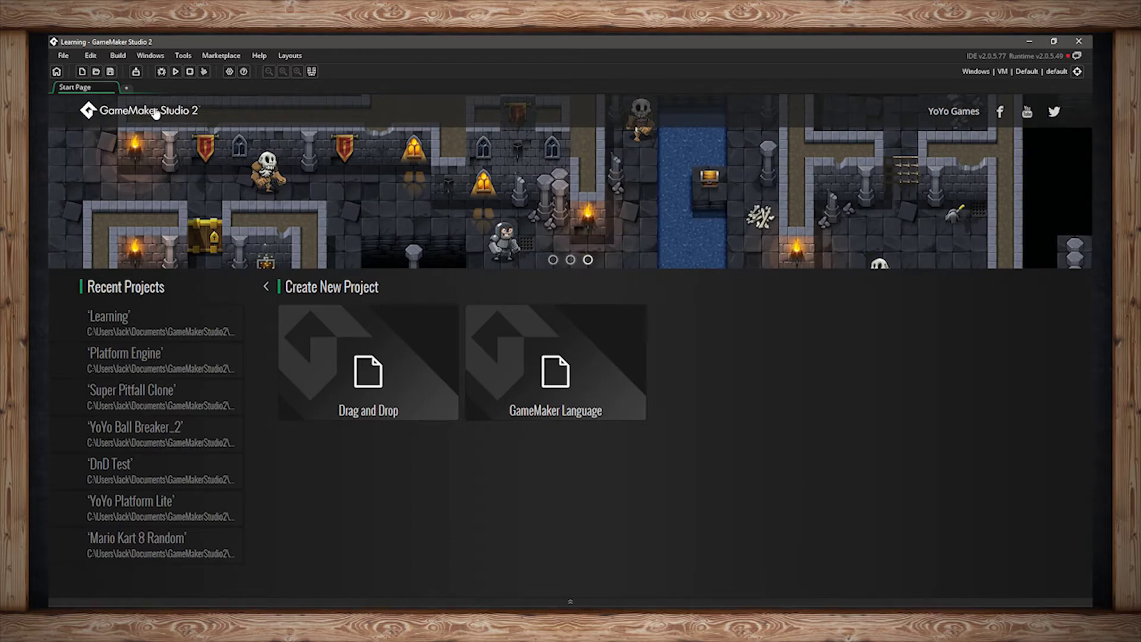
- Return to the Start Page overview and browse the official tutorials
{"action": "left_click", "coordinate": [155, 113]}
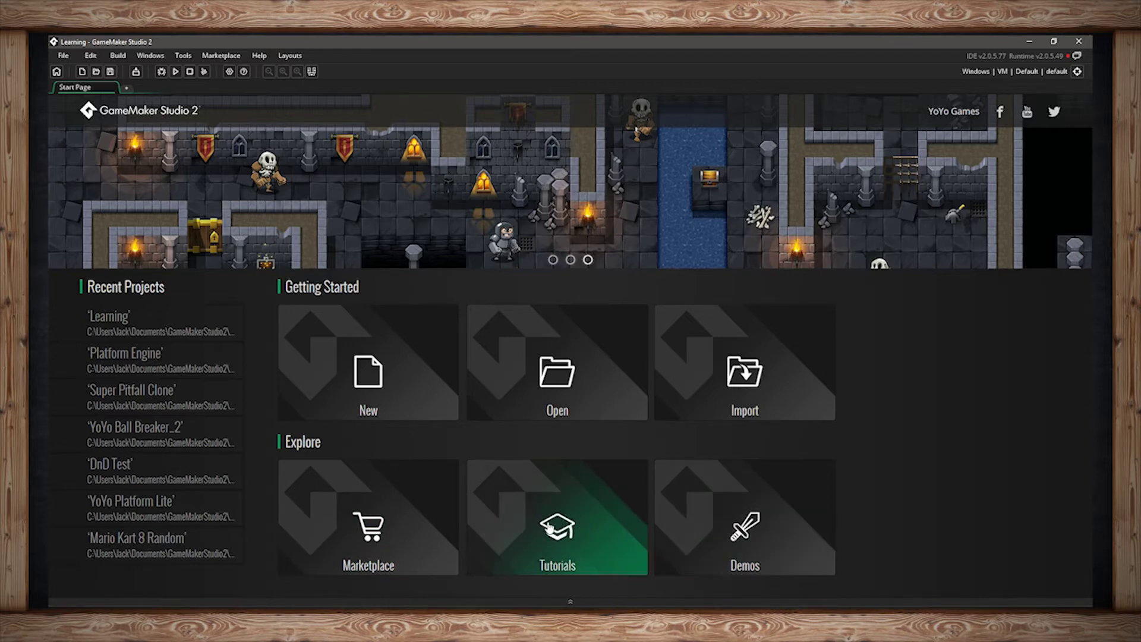
{"action": "left_click", "coordinate": [548, 527]}
{"action": "mouse_move", "coordinate": [329, 391]}
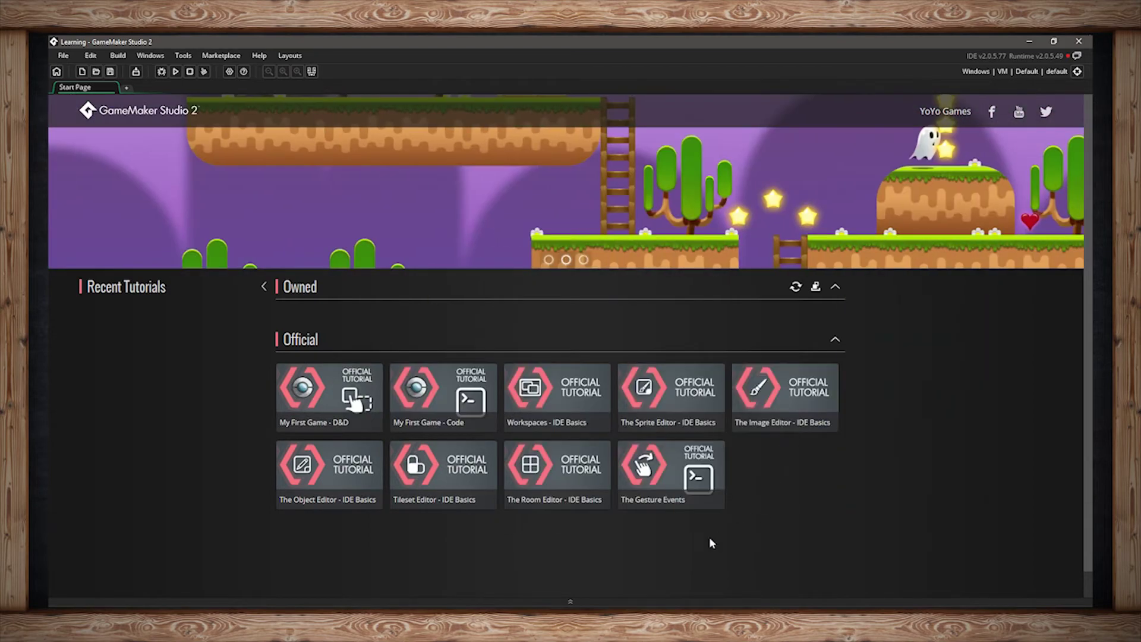
{"action": "left_click", "coordinate": [264, 287]}
- Browse the demo projects, then return to the Start Page
{"action": "left_click", "coordinate": [731, 485]}
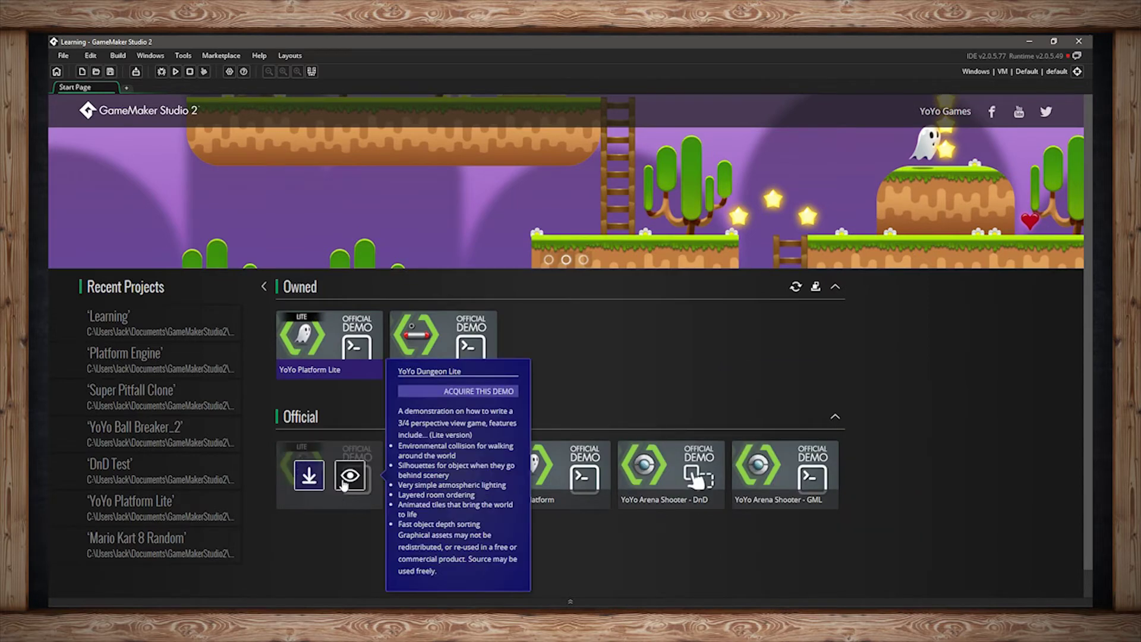
{"action": "mouse_move", "coordinate": [827, 476]}
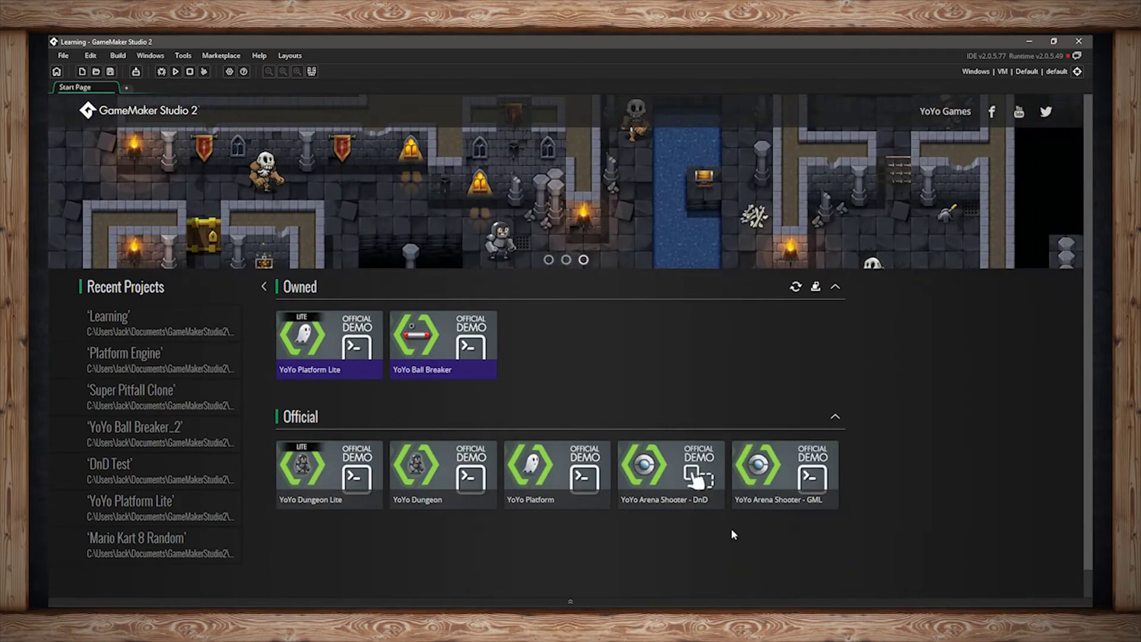
{"action": "mouse_move", "coordinate": [445, 357]}
{"action": "left_click", "coordinate": [264, 287]}
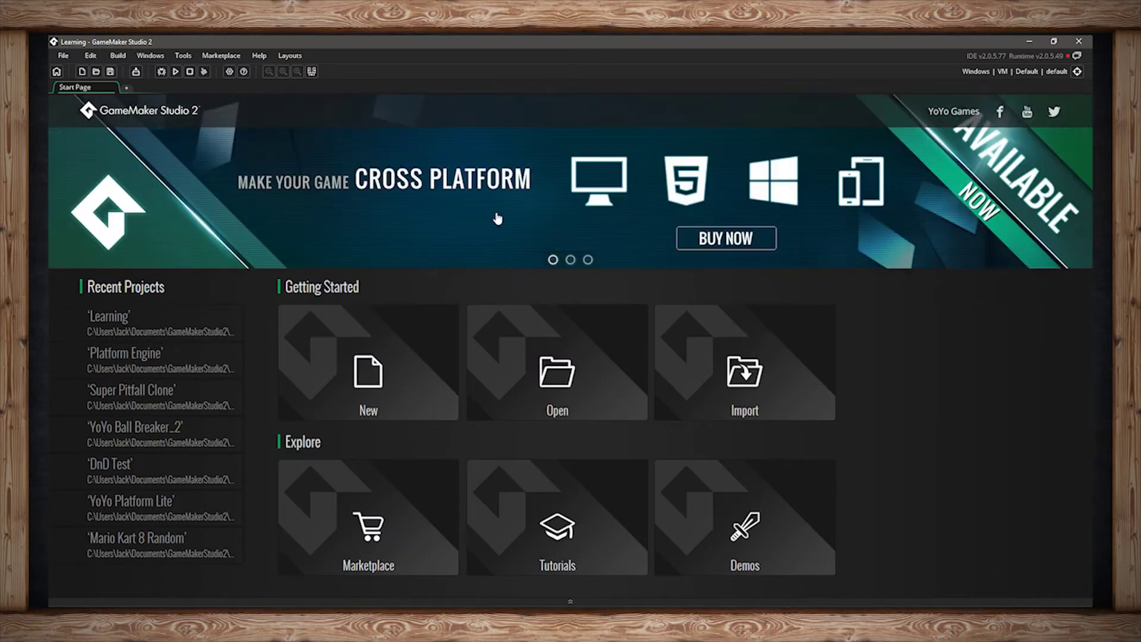
- Create a new GameMaker Language project named Welcome and open its empty workspace
{"action": "left_click", "coordinate": [373, 380]}
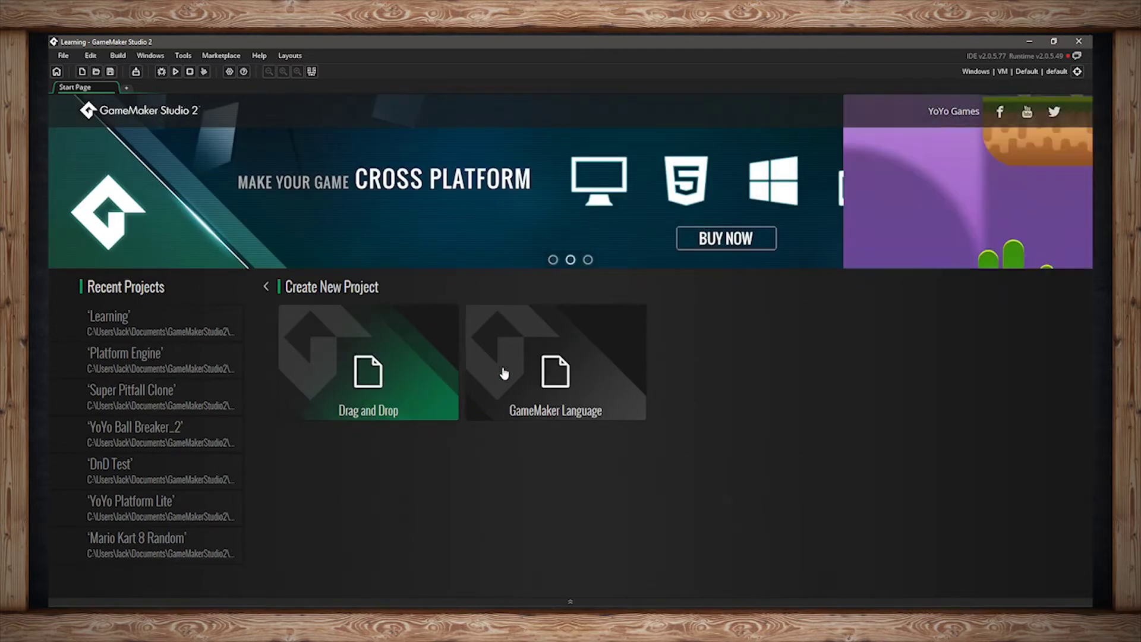
{"action": "left_click", "coordinate": [561, 365]}
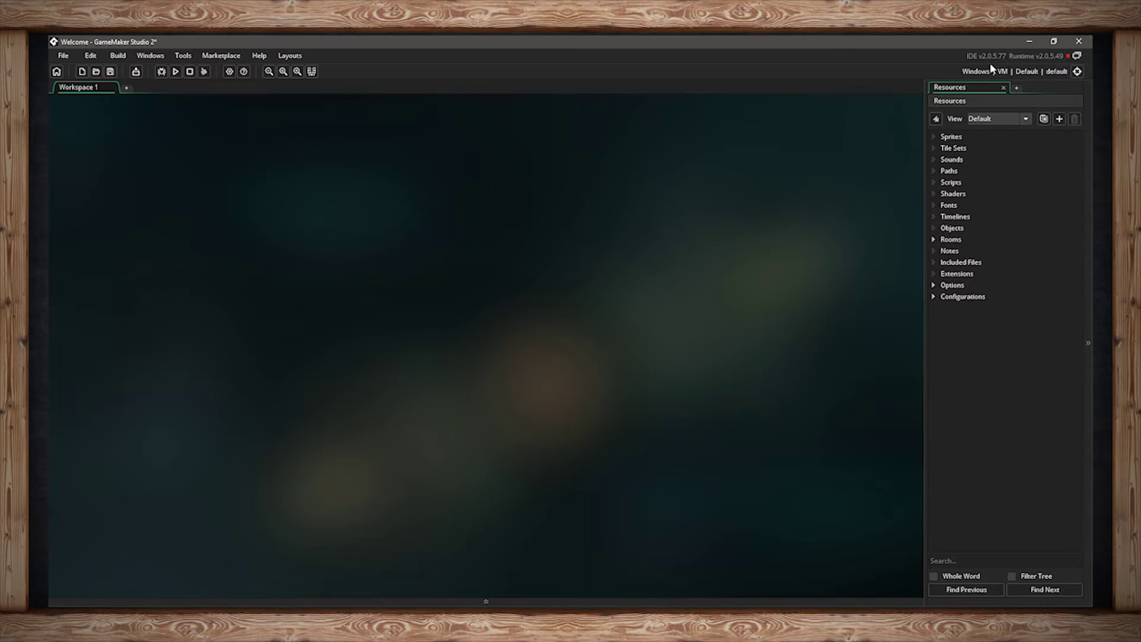
{"action": "left_click", "coordinate": [1077, 72]}
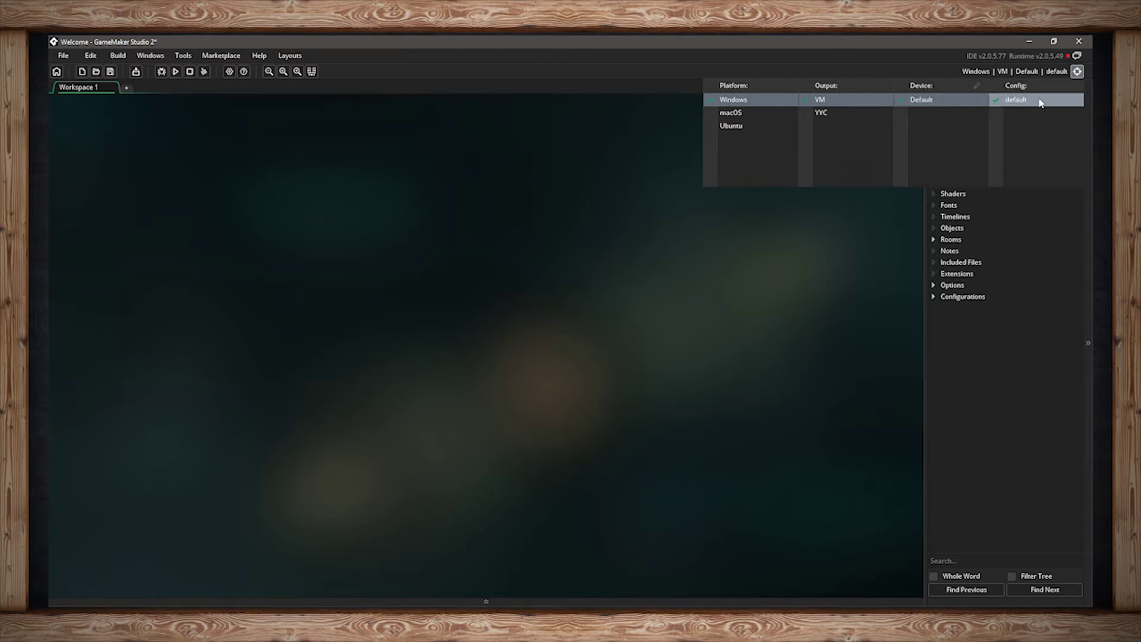
{"action": "left_click", "coordinate": [1069, 102]}
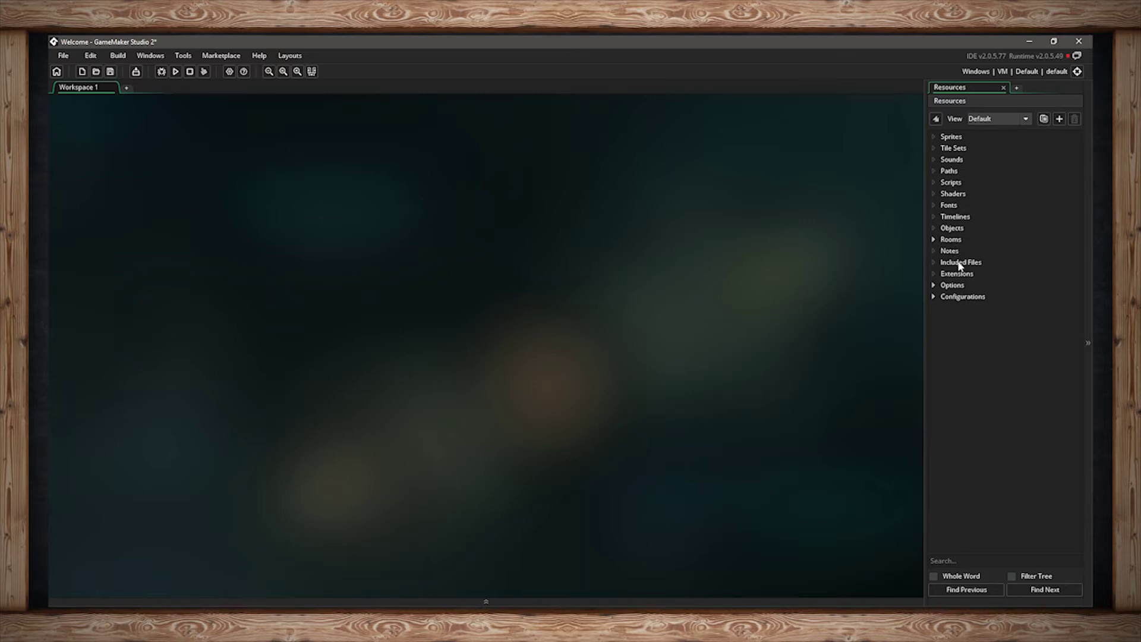
{"action": "left_click", "coordinate": [963, 297]}
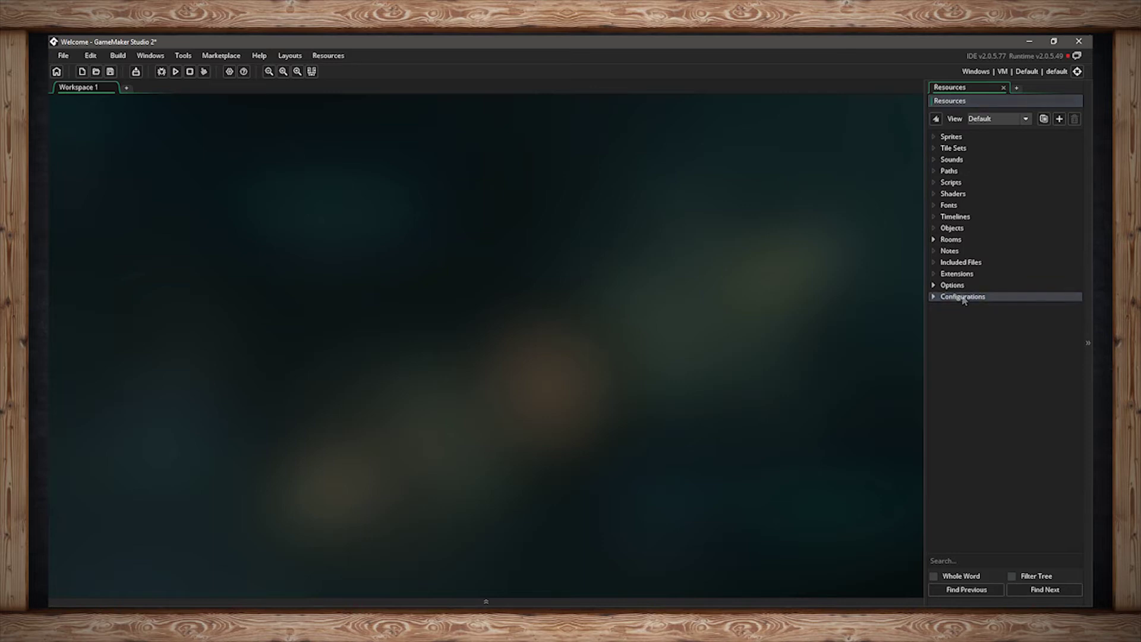
{"action": "left_click", "coordinate": [62, 58]}
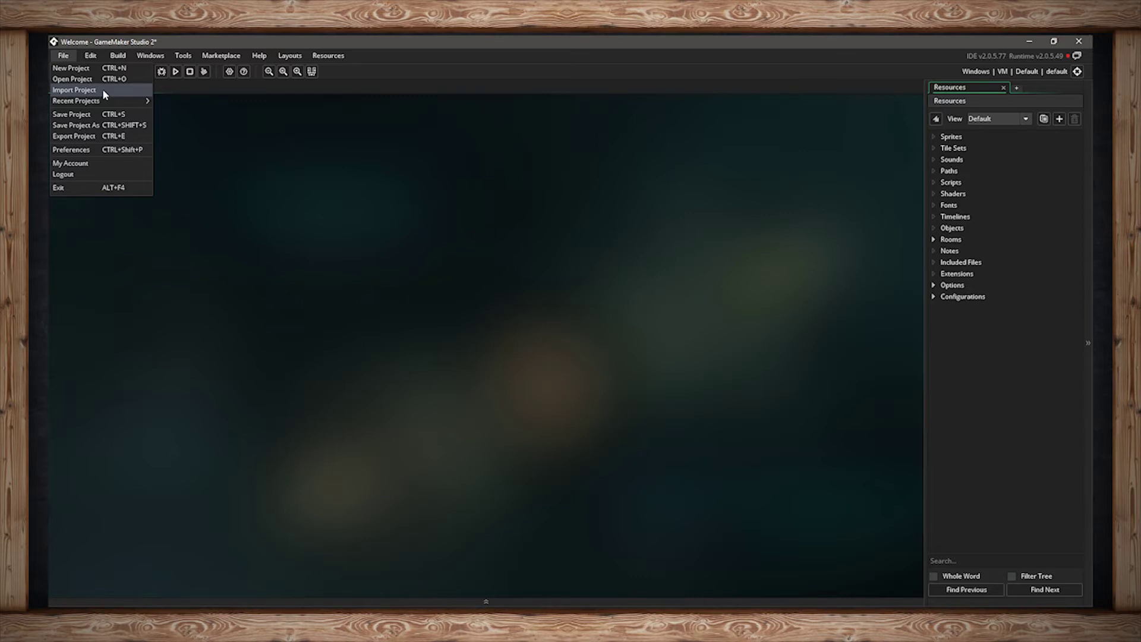
{"action": "mouse_move", "coordinate": [107, 98]}
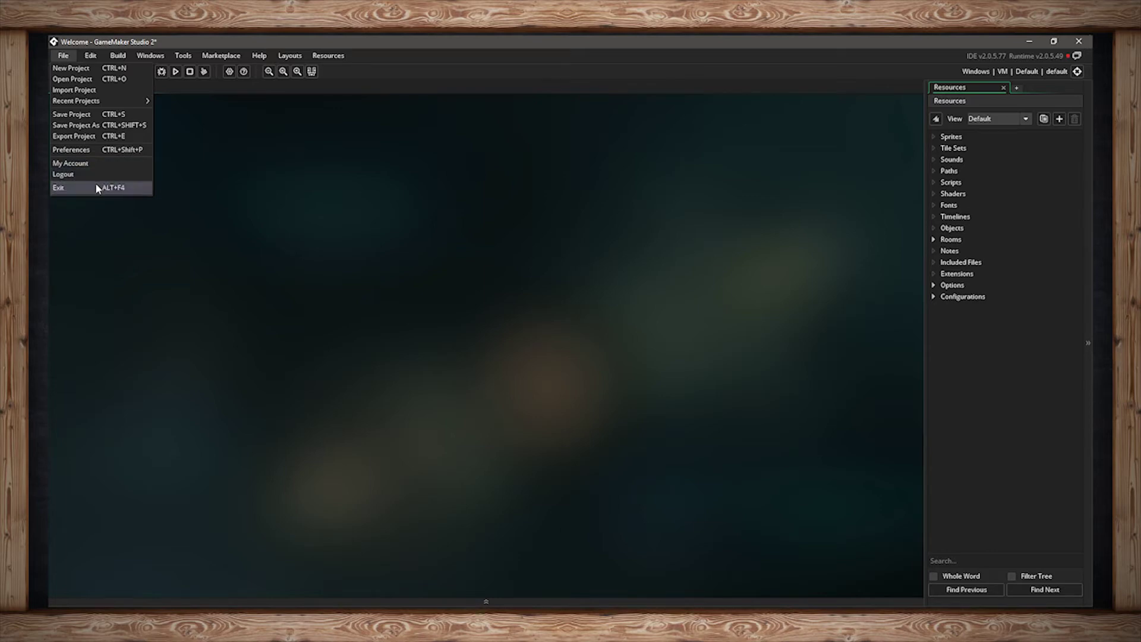
{"action": "left_click", "coordinate": [101, 208]}
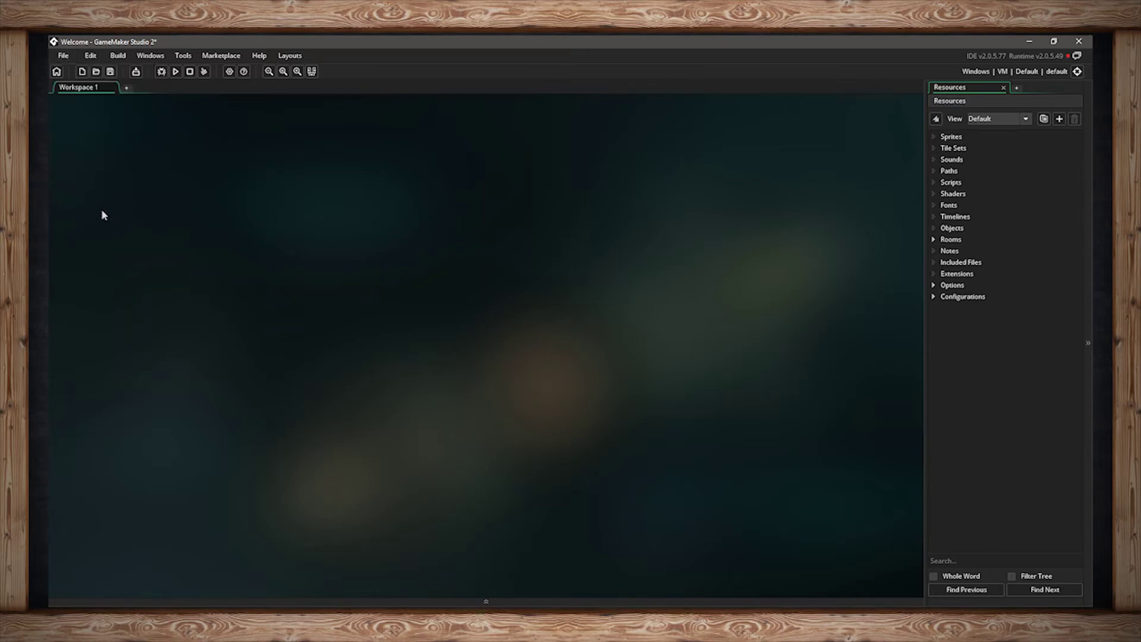
- Bring up Search & Replace, centre the dialog, focus its Search field, then close it
{"action": "left_click", "coordinate": [90, 56]}
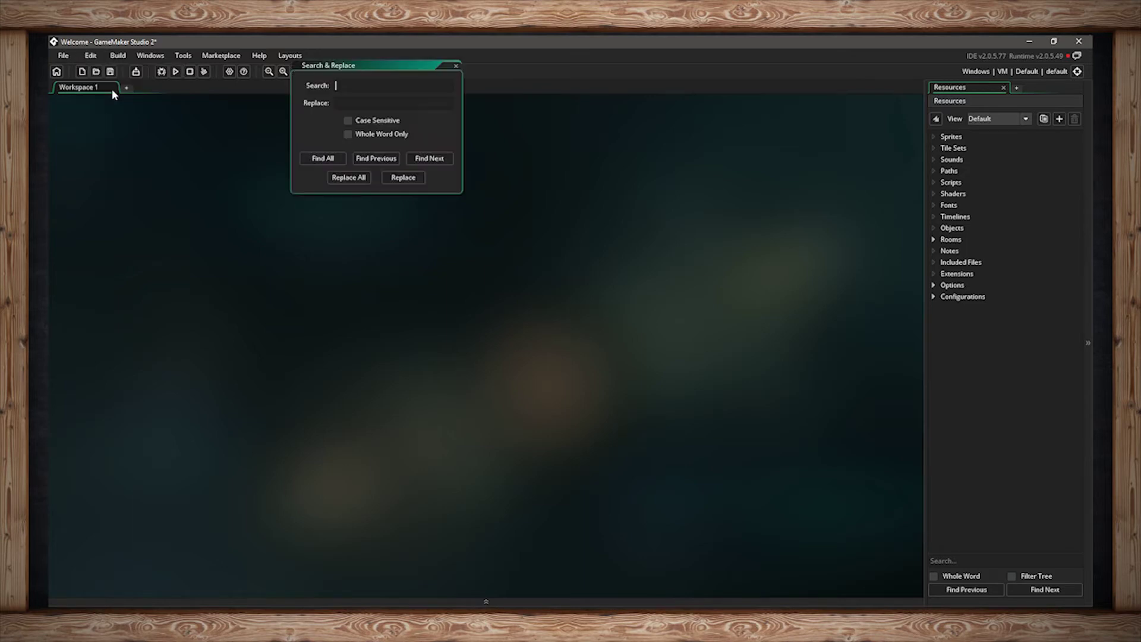
{"action": "left_click_drag", "start_coordinate": [359, 69], "coordinate": [493, 176]}
{"action": "left_click", "coordinate": [527, 197]}
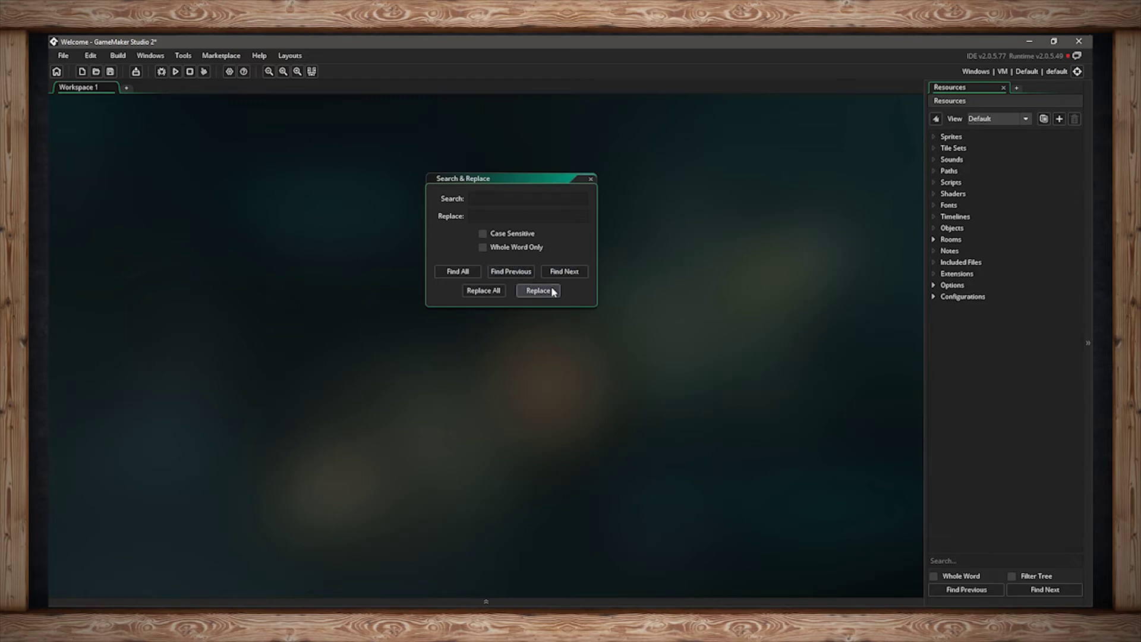
{"action": "left_click", "coordinate": [591, 179]}
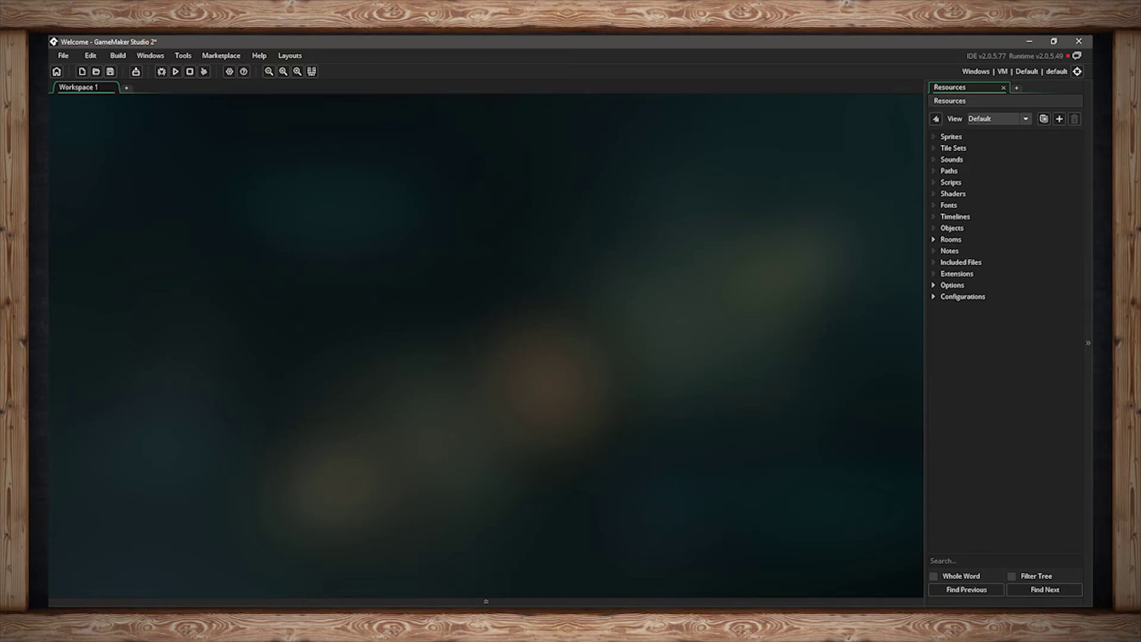
{"action": "left_click", "coordinate": [148, 56]}
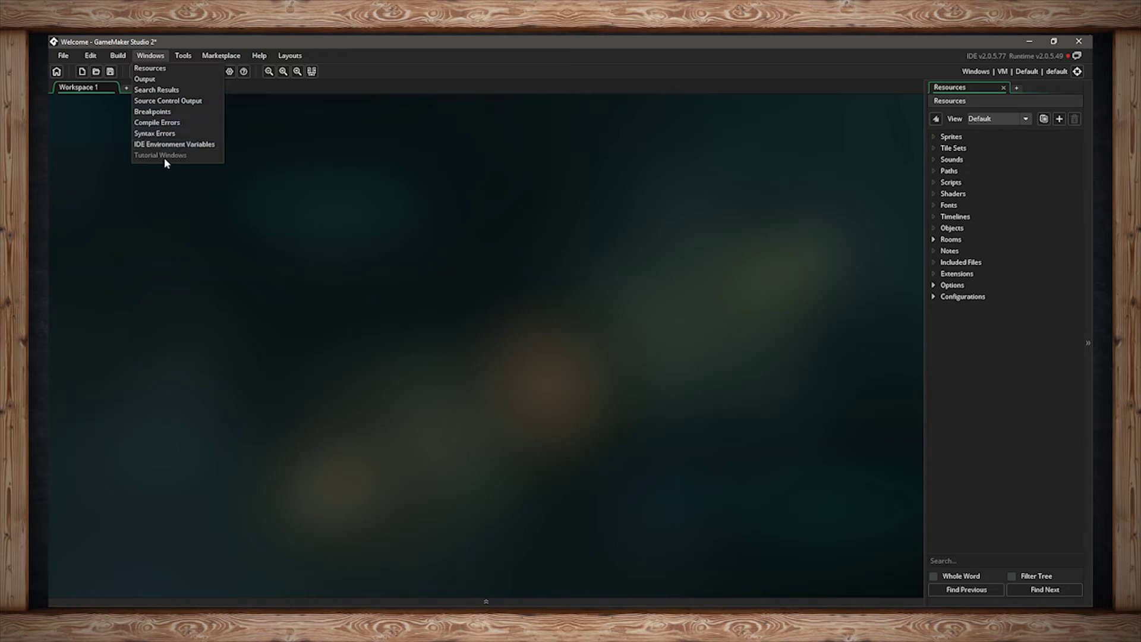
{"action": "left_click", "coordinate": [162, 69]}
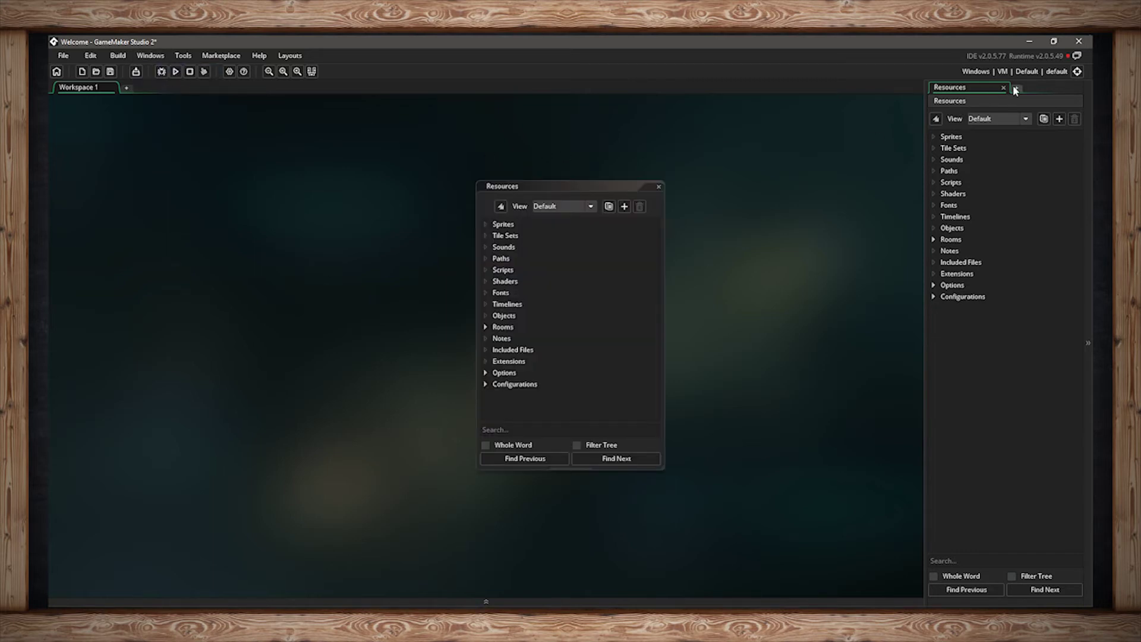
{"action": "left_click_drag", "start_coordinate": [593, 188], "coordinate": [636, 159]}
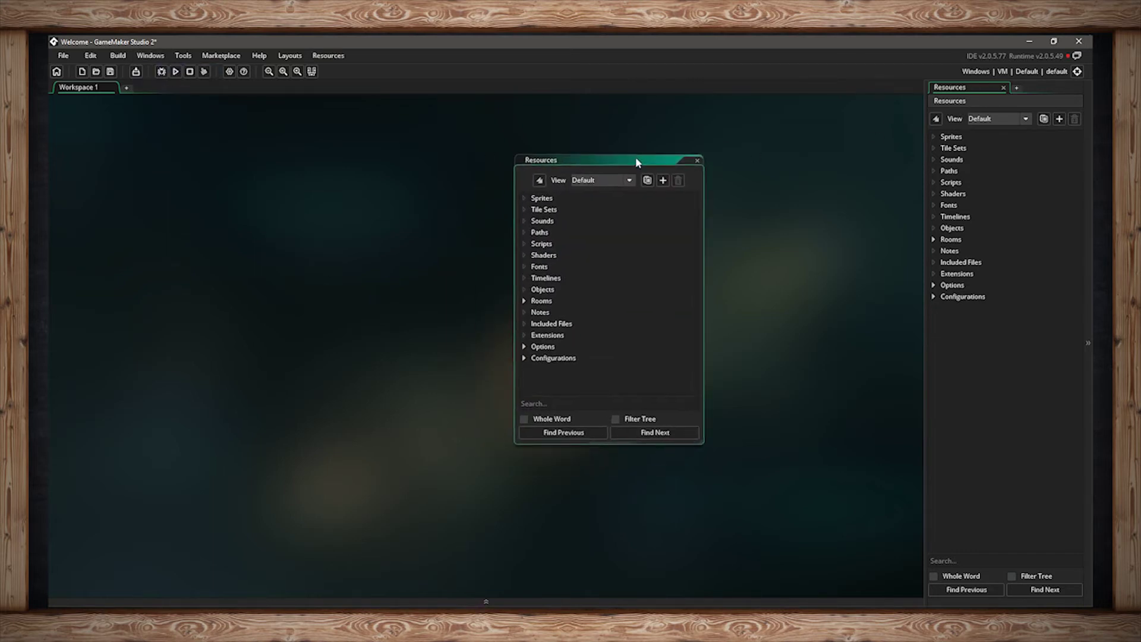
{"action": "left_click", "coordinate": [699, 159]}
- Add the Output panel and view its Search Results, Source Control, Breakpoints, Compile and Syntax Errors tabs
{"action": "left_click", "coordinate": [152, 56]}
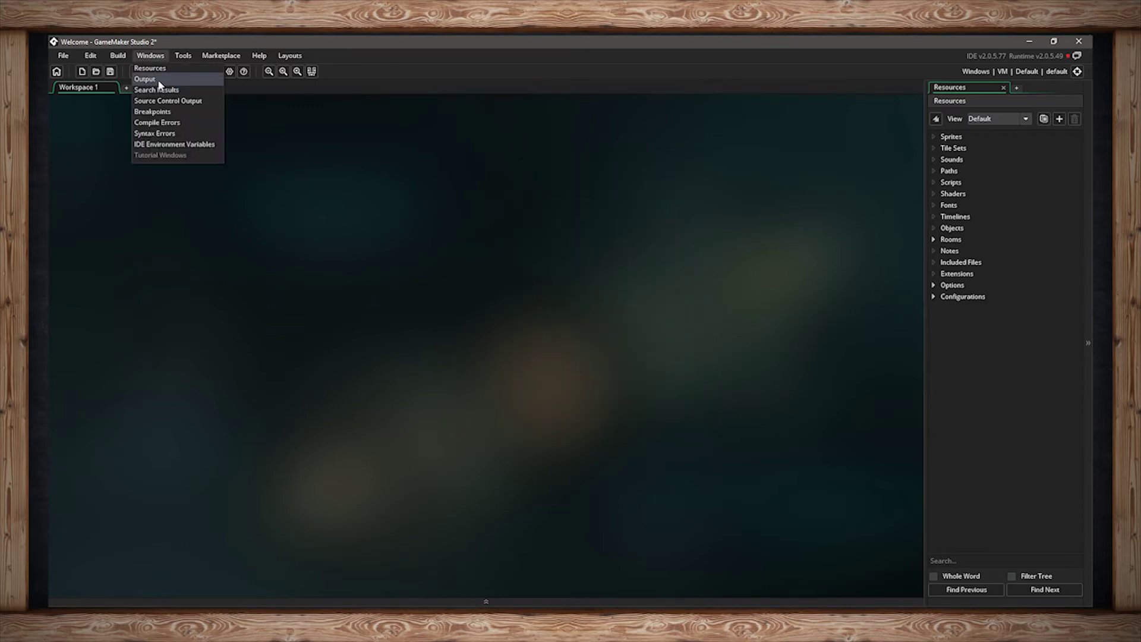
{"action": "left_click", "coordinate": [159, 82]}
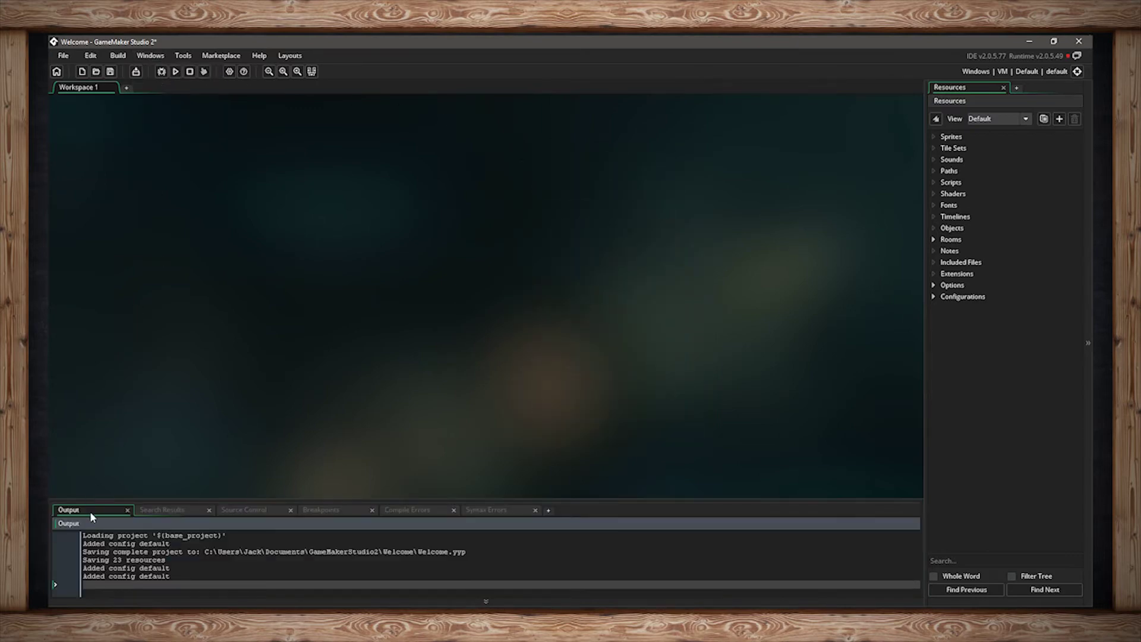
{"action": "left_click", "coordinate": [173, 510]}
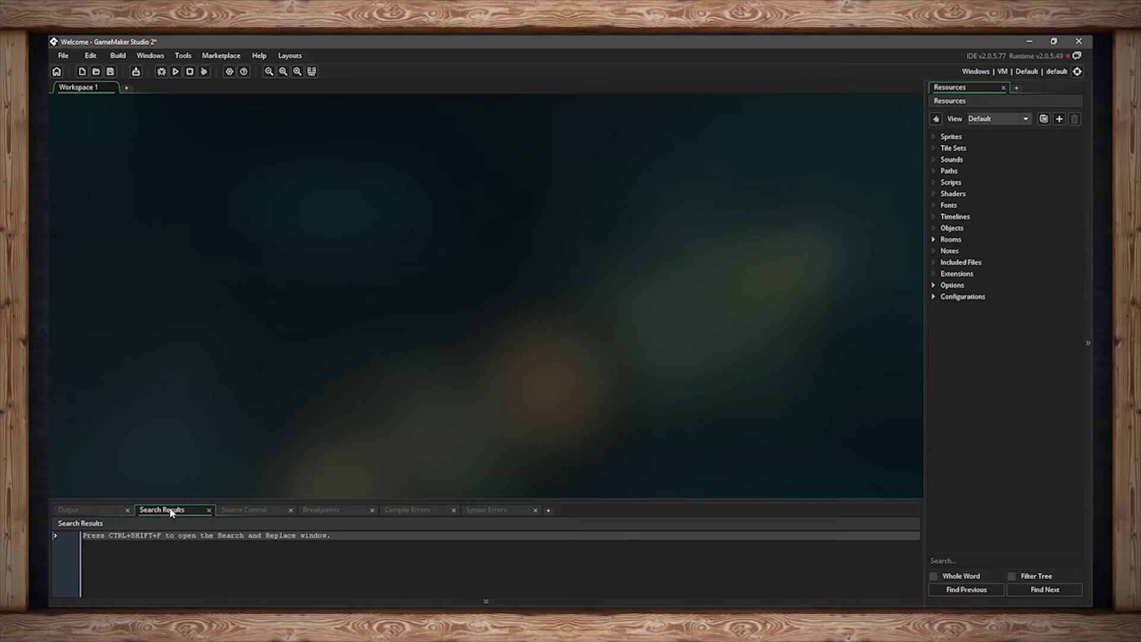
{"action": "left_click", "coordinate": [257, 509]}
{"action": "left_click", "coordinate": [345, 511]}
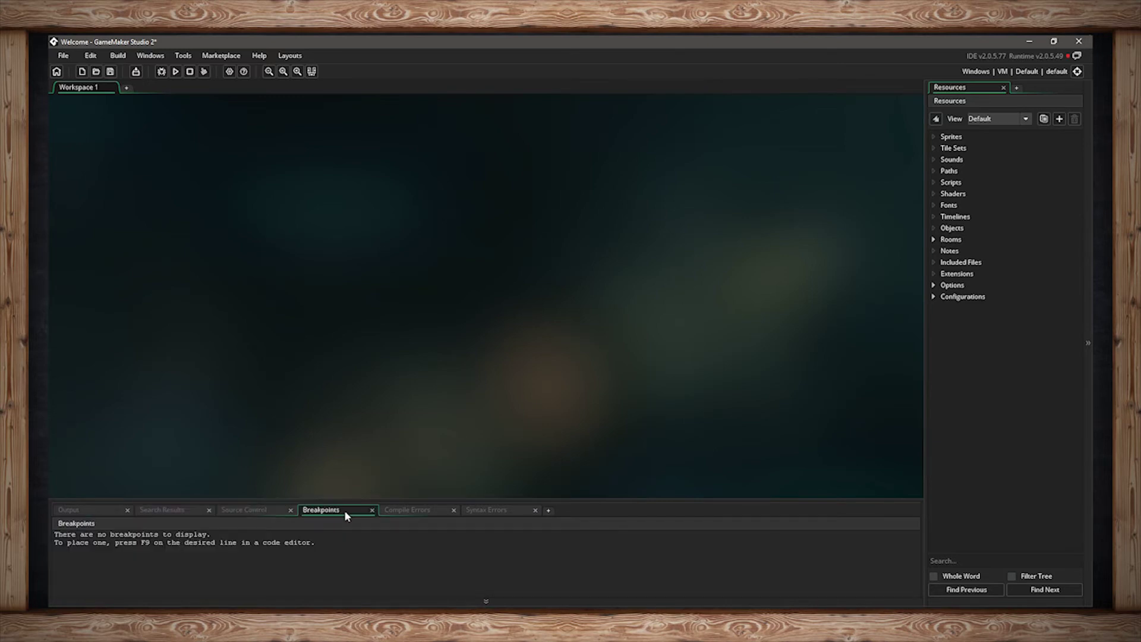
{"action": "left_click", "coordinate": [418, 509]}
{"action": "left_click", "coordinate": [501, 511]}
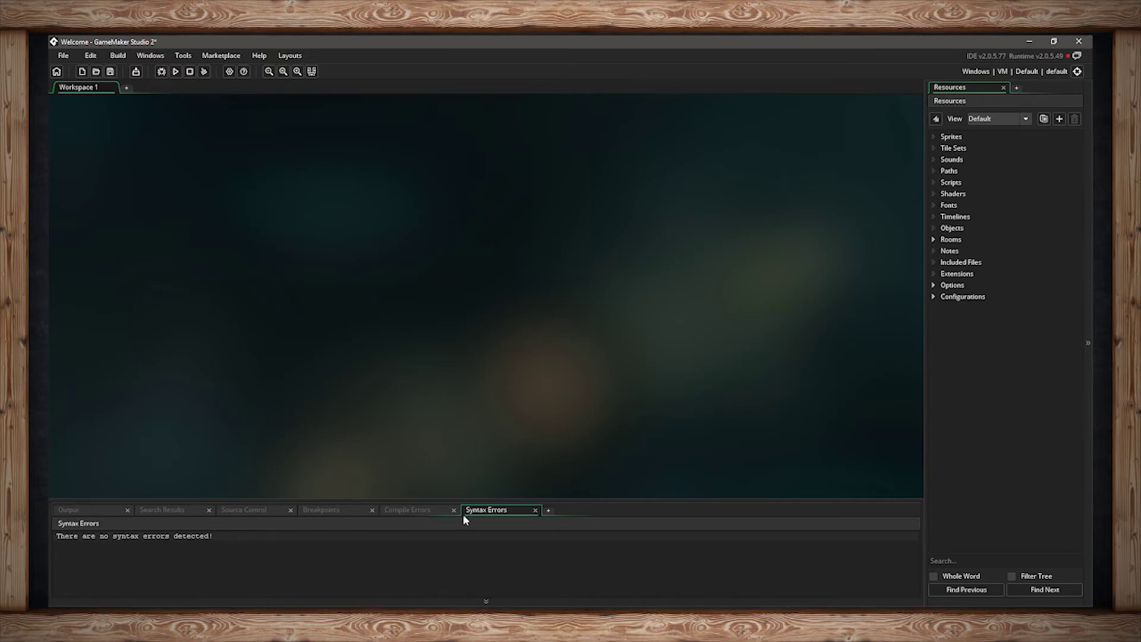
- Collapse the bottom output panel and the right Resources dock
{"action": "left_click", "coordinate": [487, 602]}
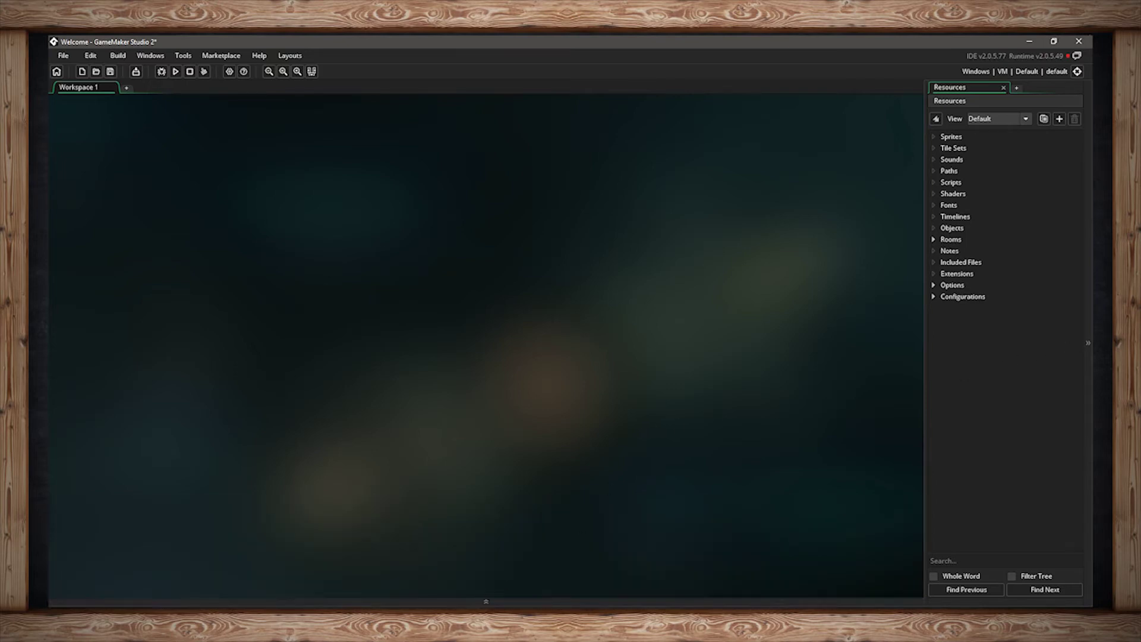
{"action": "left_click", "coordinate": [1088, 319]}
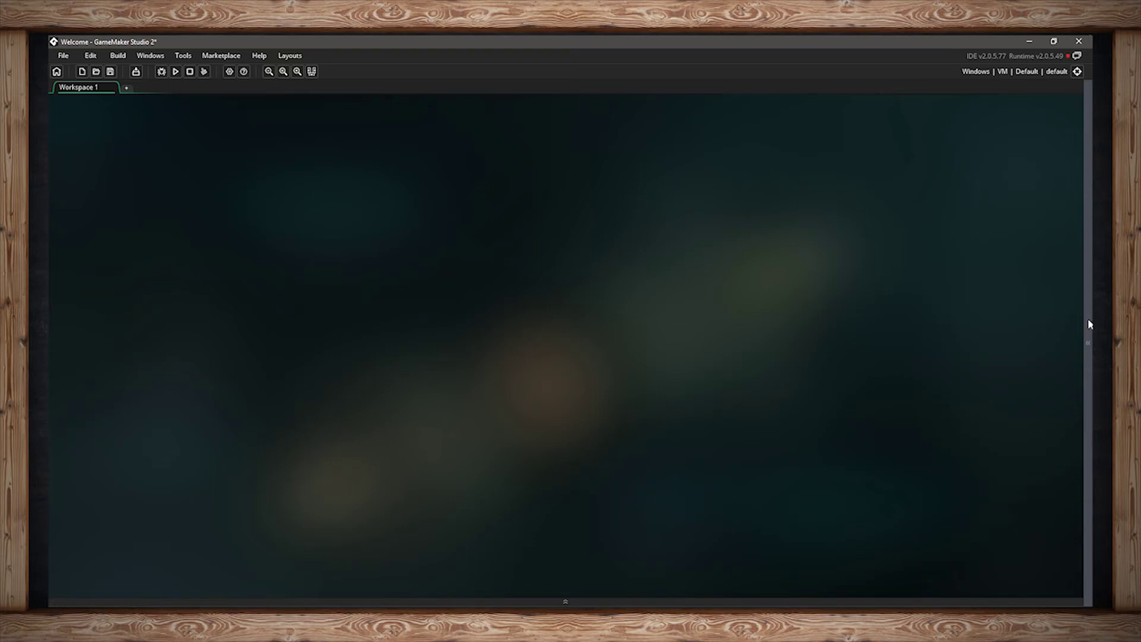
{"action": "mouse_move", "coordinate": [1088, 320]}
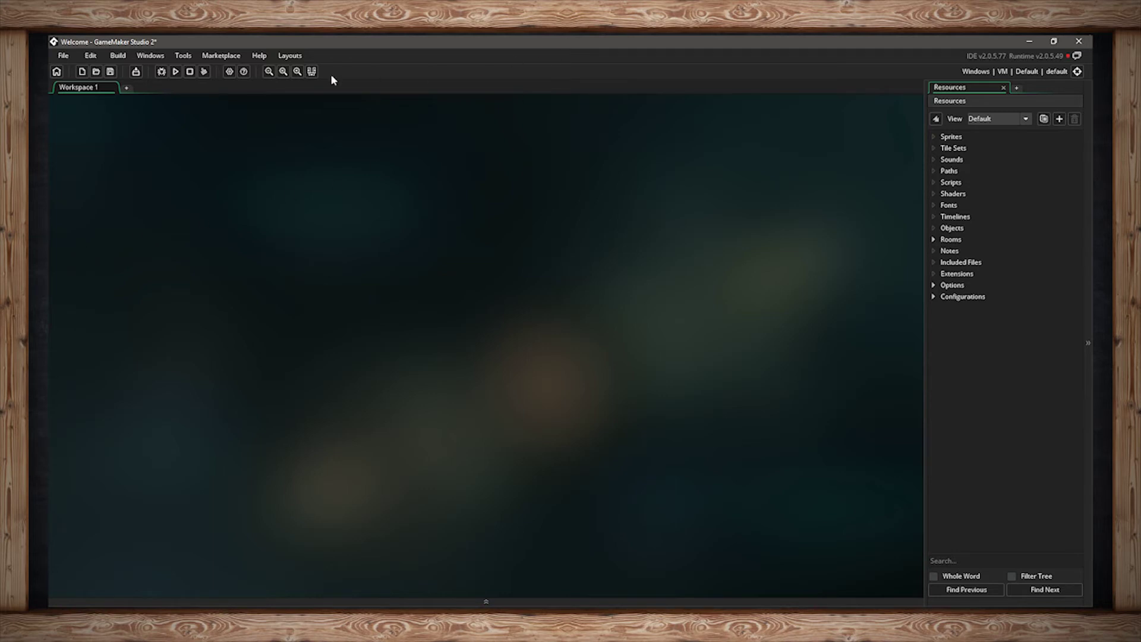
- Open Tools > Texture Groups to show the Default group's empty lists
{"action": "left_click", "coordinate": [181, 55]}
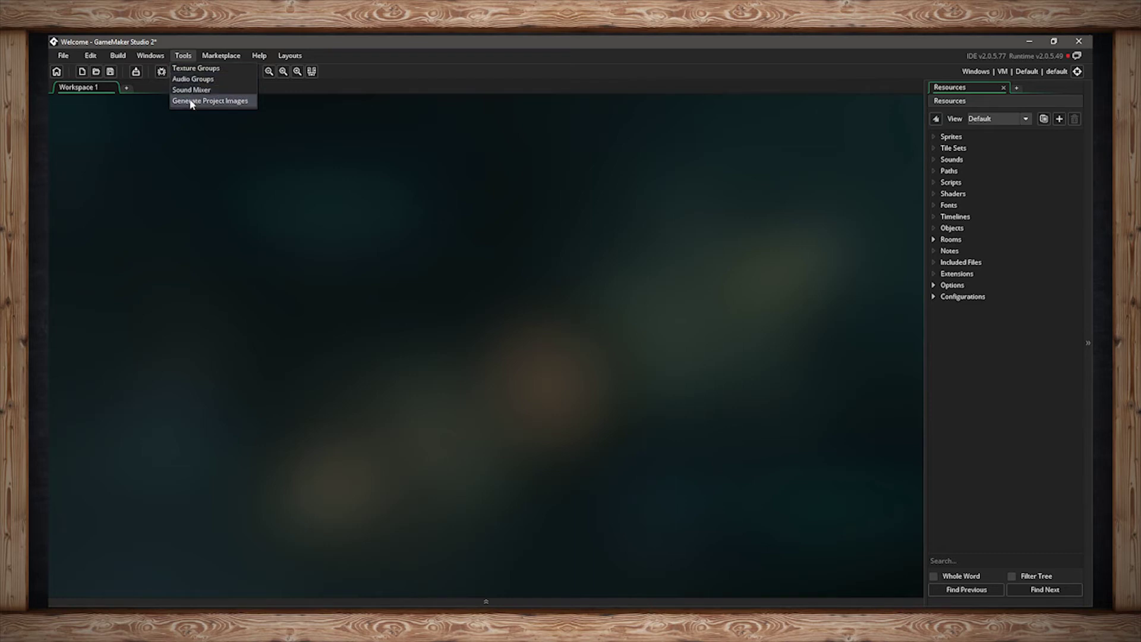
{"action": "left_click", "coordinate": [197, 70]}
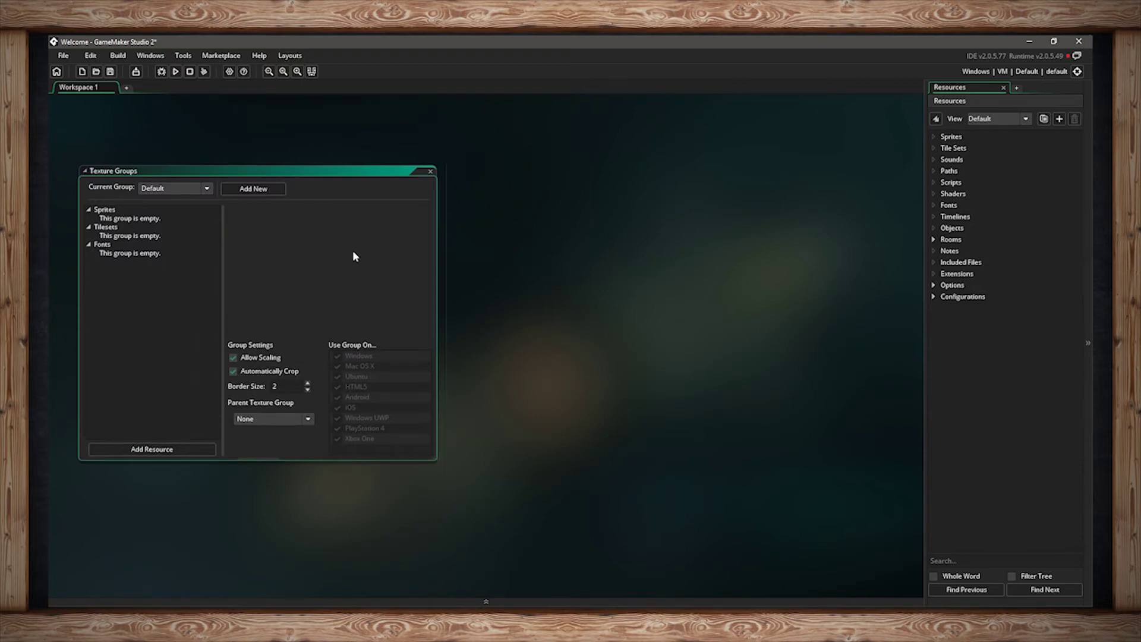
- Close the Texture Groups window and view the Marketplace menu entries
{"action": "left_click", "coordinate": [430, 171]}
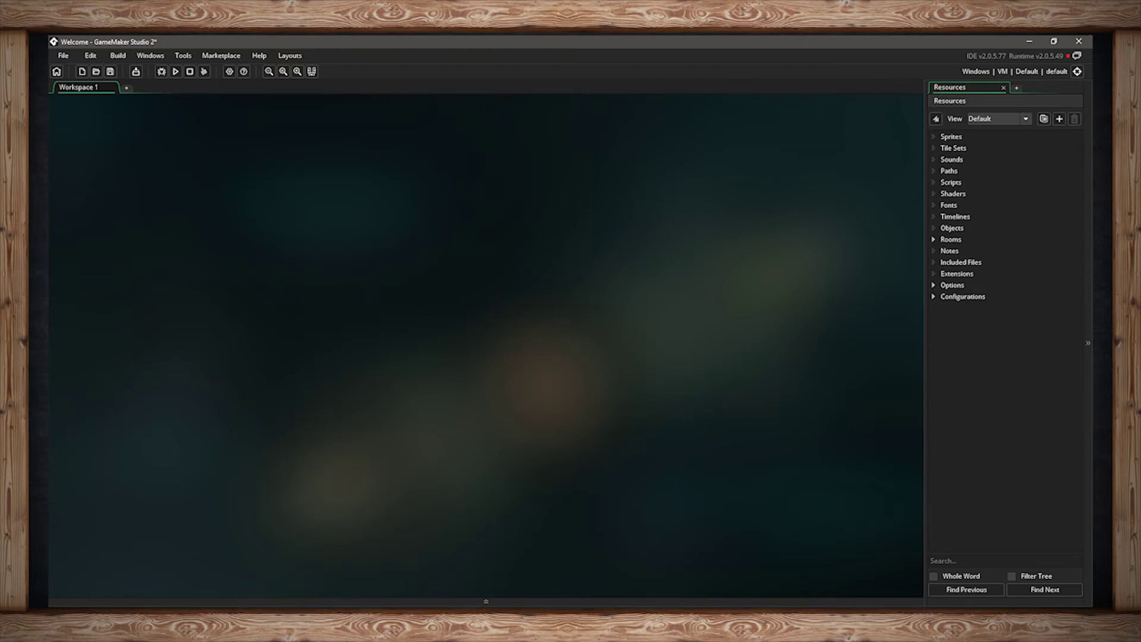
{"action": "left_click", "coordinate": [221, 56]}
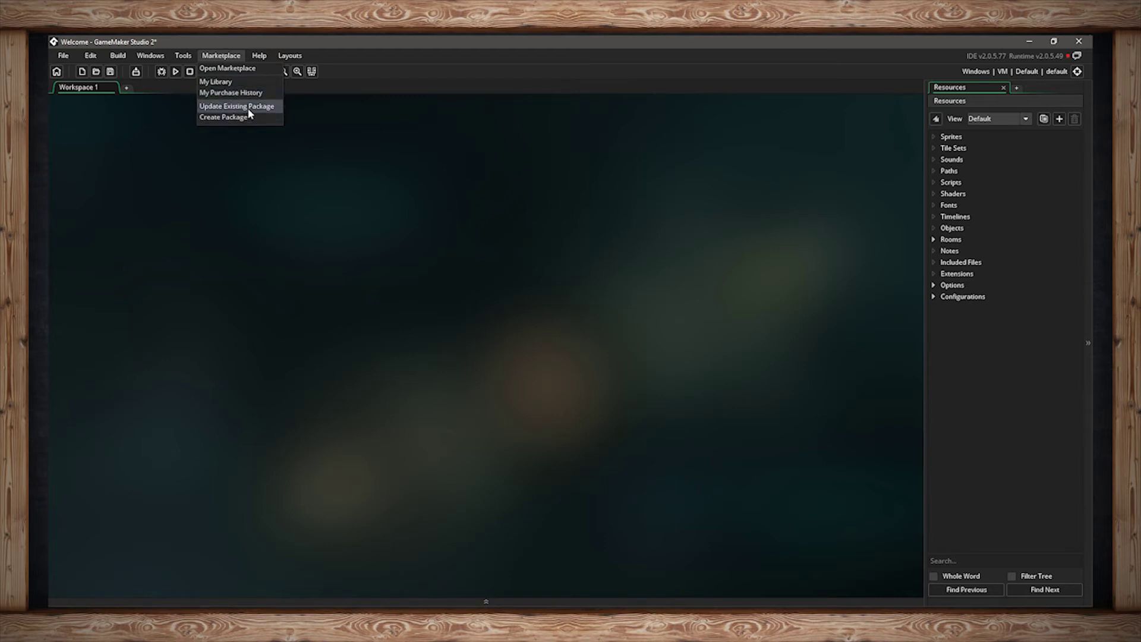
- Open the YoYo Games Marketplace store in a tab and scroll through its page
{"action": "left_click", "coordinate": [235, 69]}
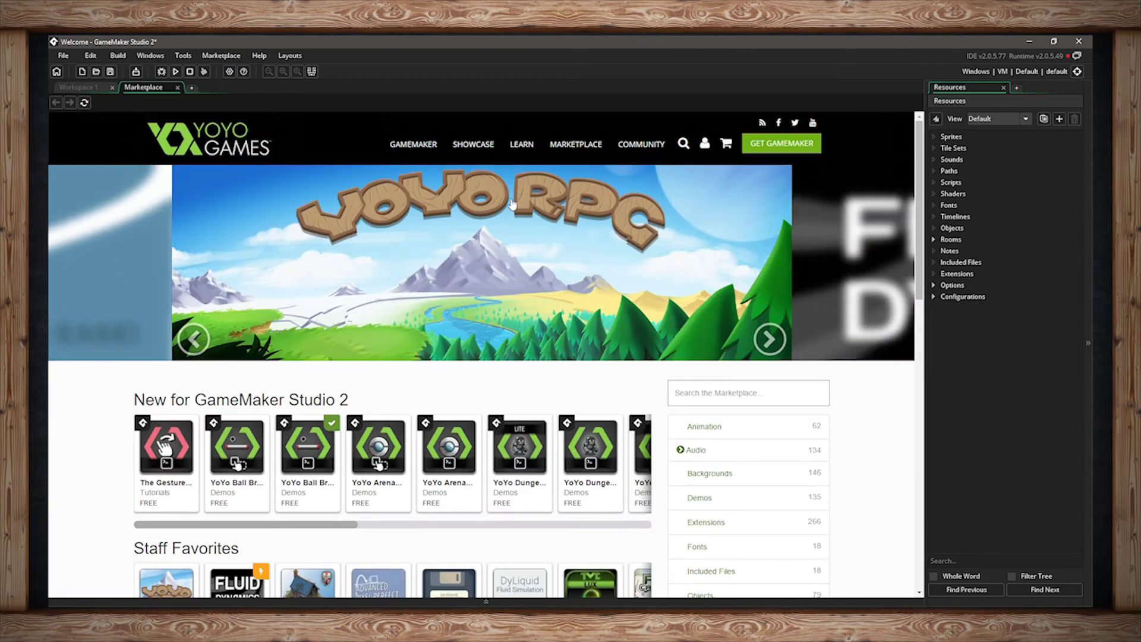
{"action": "scroll", "coordinate": [617, 288], "scroll_direction": "down", "scroll_amount": 4}
{"action": "scroll", "coordinate": [616, 287], "scroll_direction": "down", "scroll_amount": 8}
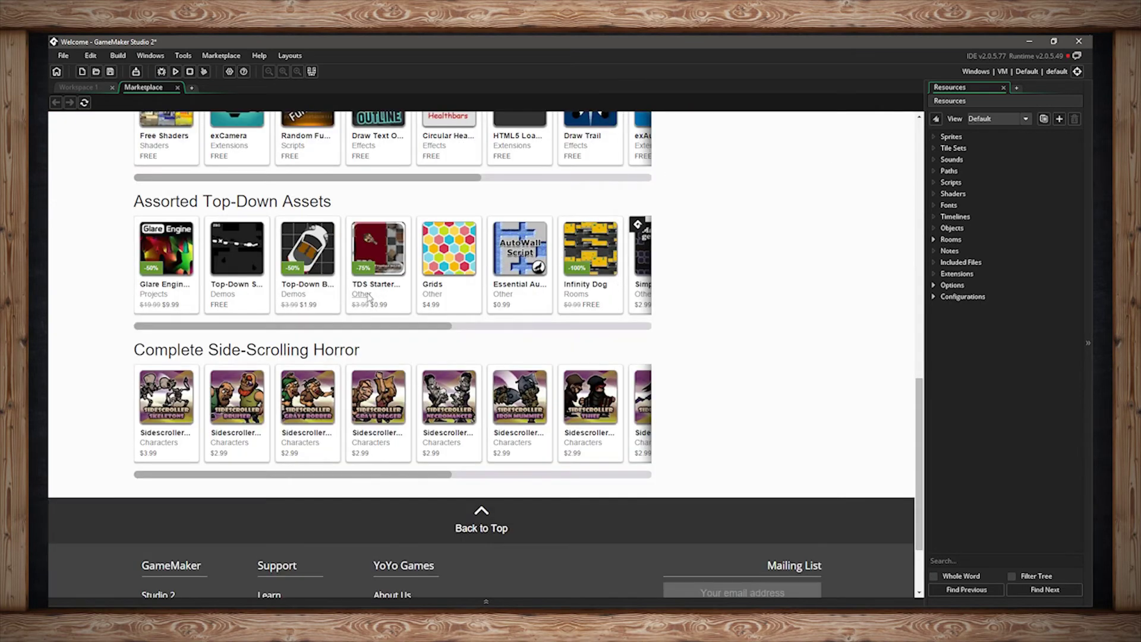
{"action": "scroll", "coordinate": [362, 297], "scroll_direction": "up", "scroll_amount": 12}
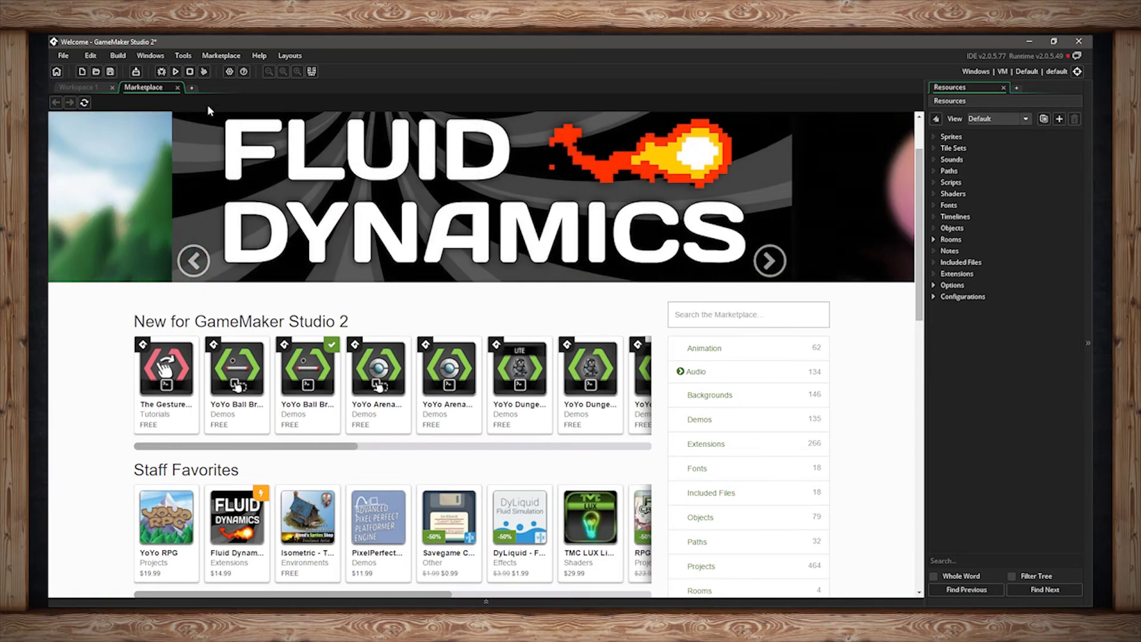
- View My Library of owned Marketplace assets, then close the My Library tab
{"action": "left_click", "coordinate": [214, 56]}
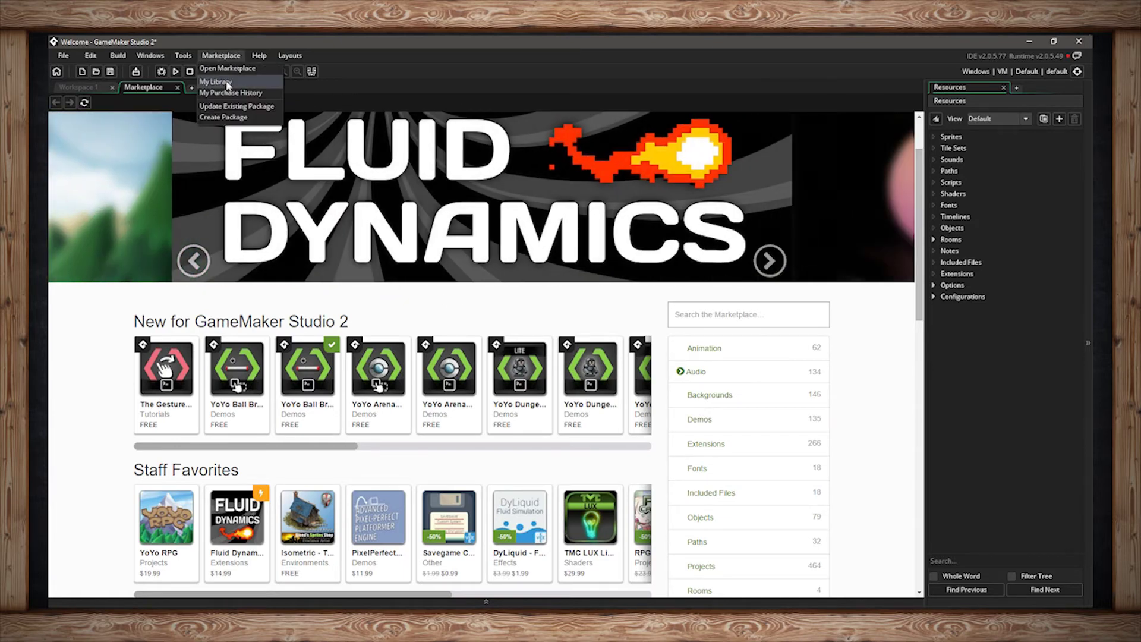
{"action": "left_click", "coordinate": [224, 80]}
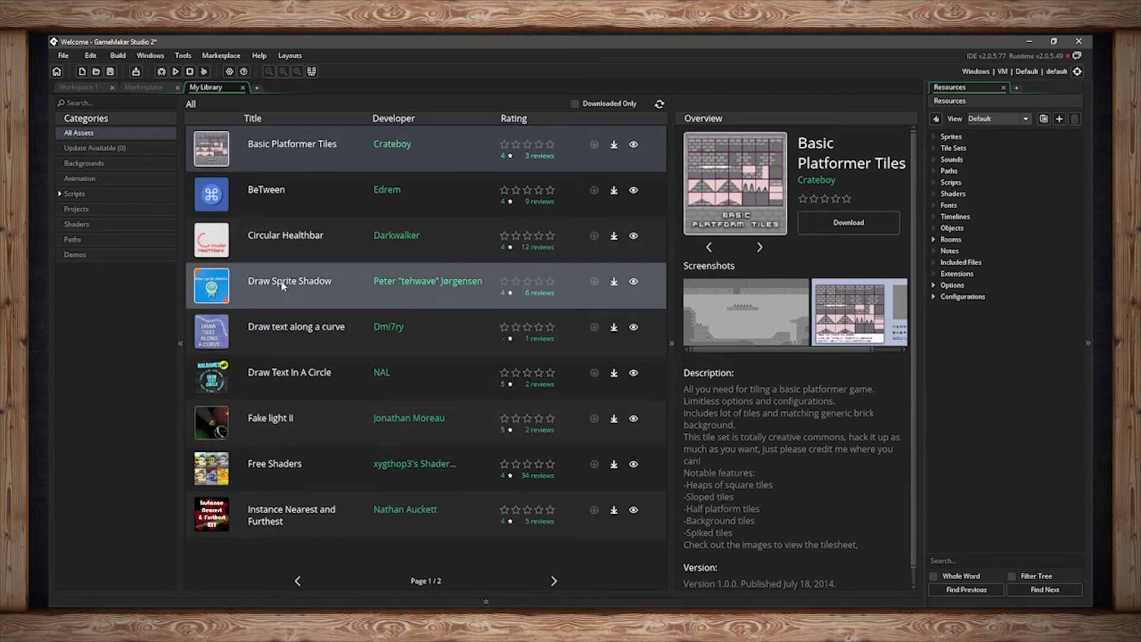
{"action": "left_click", "coordinate": [244, 87]}
{"action": "left_click", "coordinate": [175, 87]}
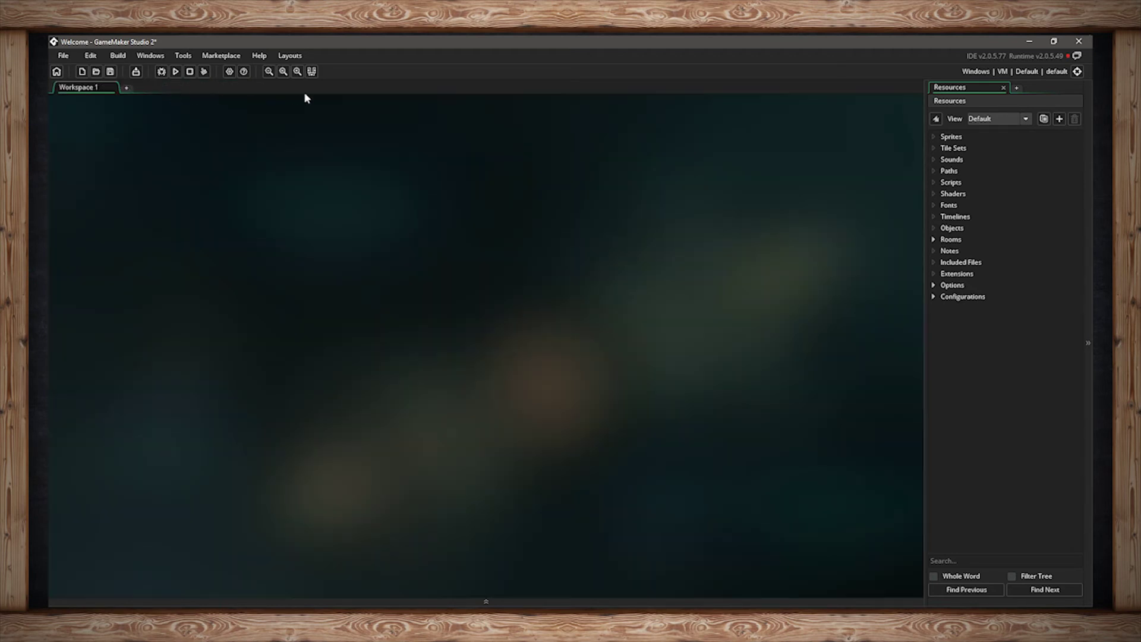
{"action": "left_click", "coordinate": [260, 57]}
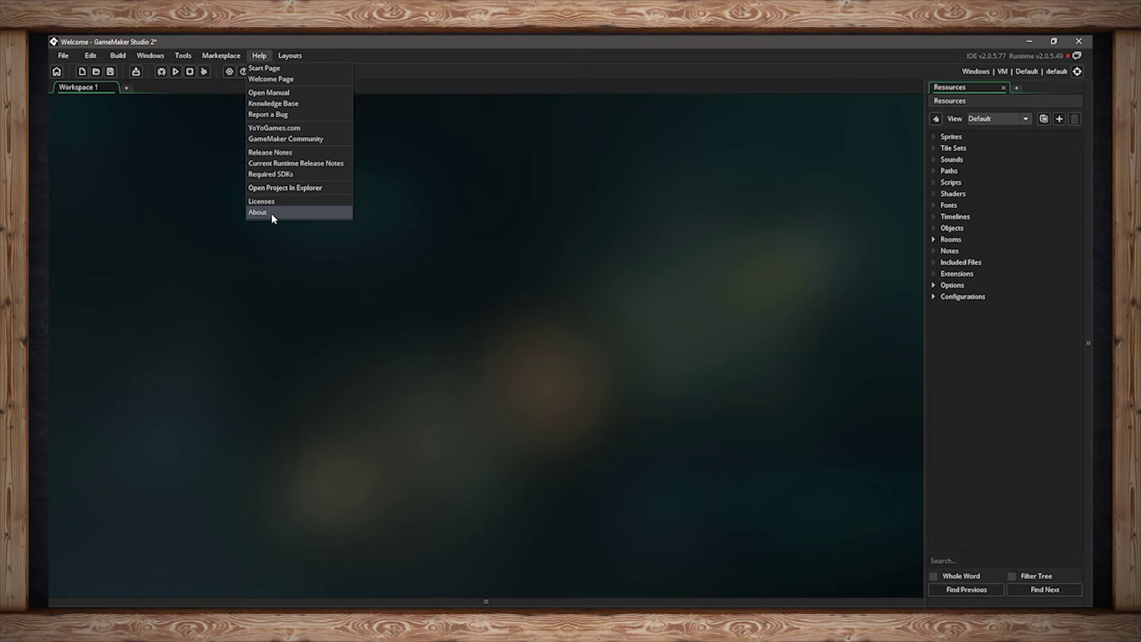
{"action": "left_click", "coordinate": [271, 213]}
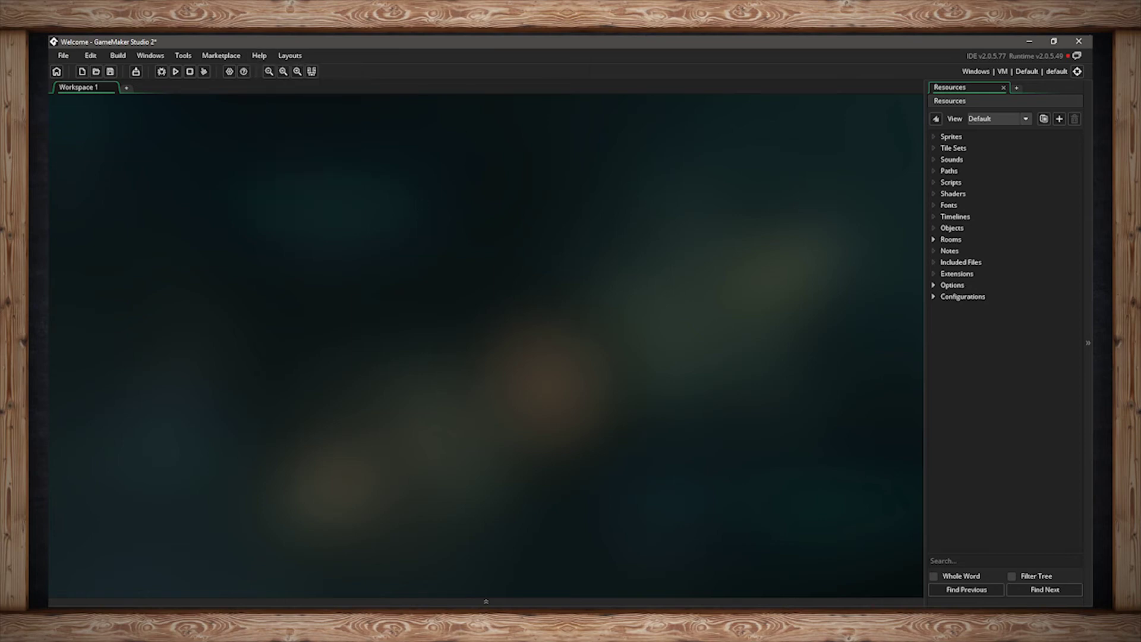
- Check the Layouts menu, then float Resources and dock it left, right, bottom, and right again
{"action": "left_click", "coordinate": [289, 56]}
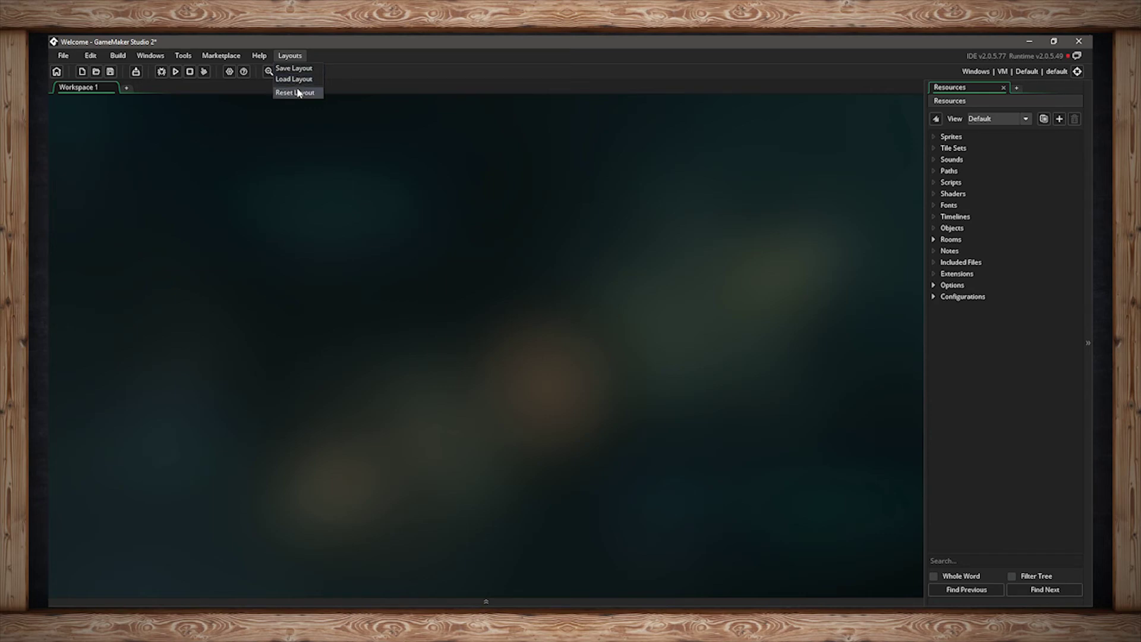
{"action": "left_click", "coordinate": [478, 161]}
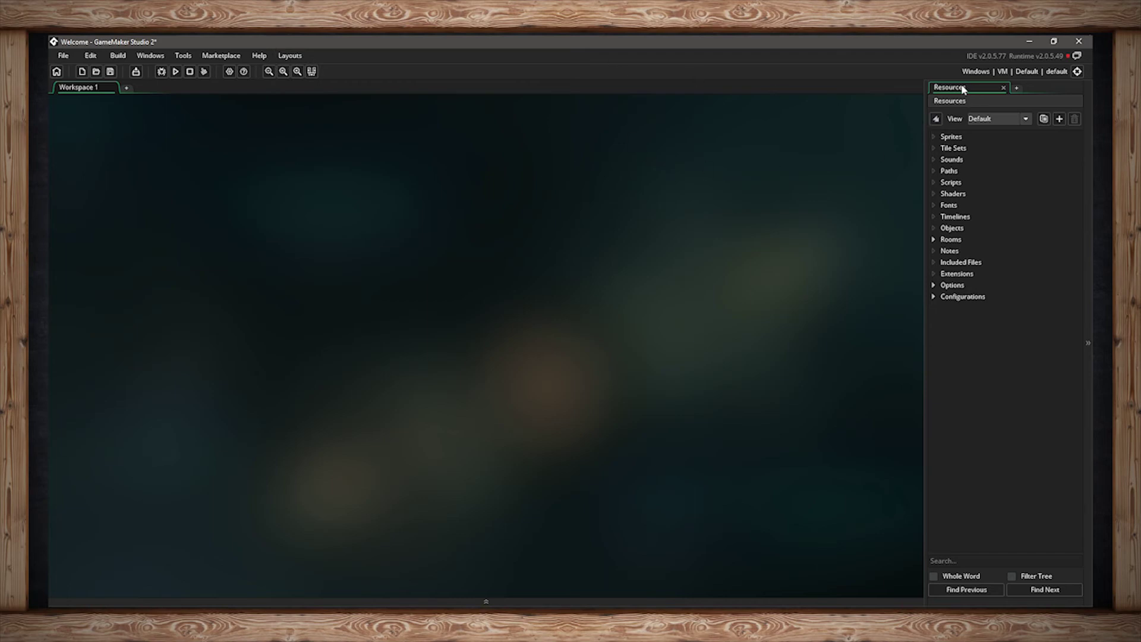
{"action": "left_click_drag", "start_coordinate": [962, 88], "coordinate": [764, 139]}
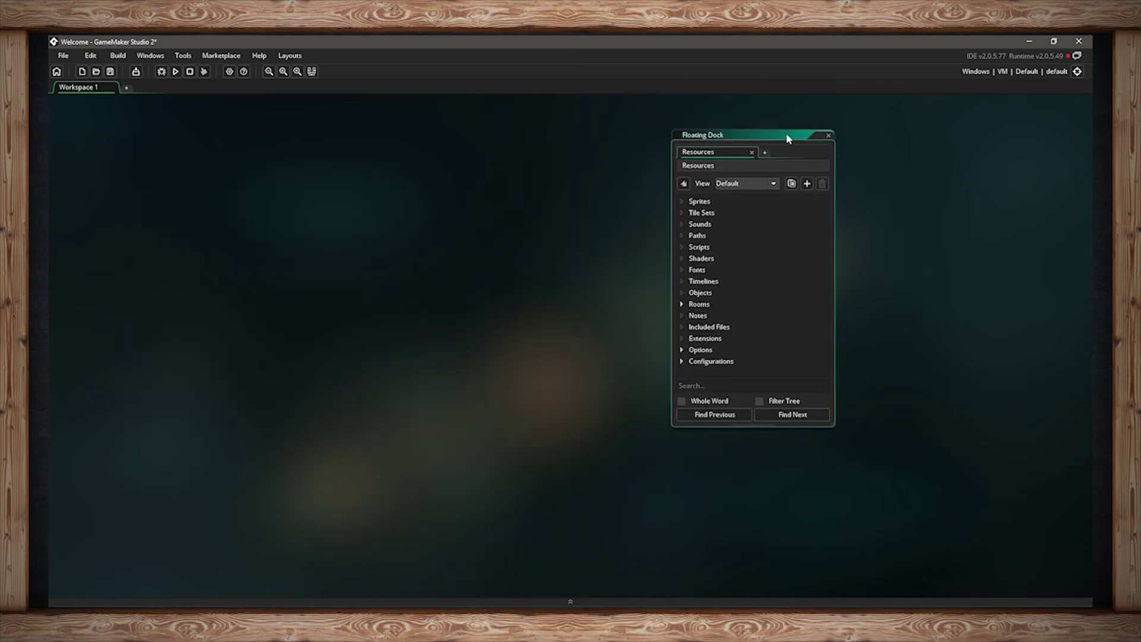
{"action": "left_click_drag", "start_coordinate": [787, 138], "coordinate": [59, 166]}
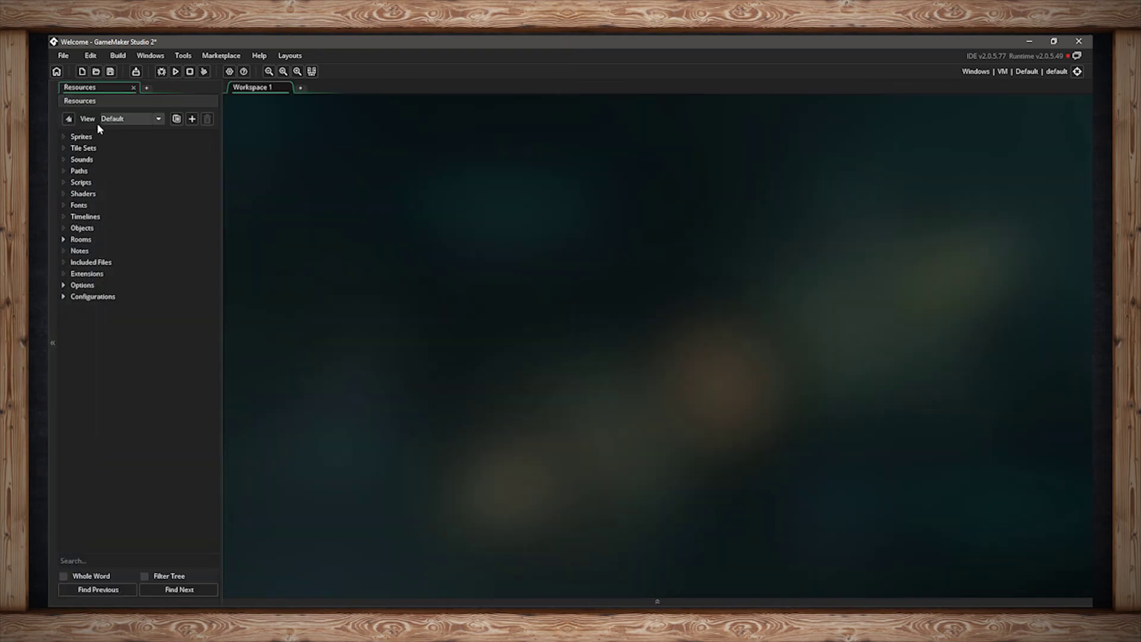
{"action": "left_click_drag", "start_coordinate": [97, 91], "coordinate": [1065, 166]}
{"action": "left_click_drag", "start_coordinate": [976, 87], "coordinate": [719, 588]}
{"action": "left_click_drag", "start_coordinate": [588, 509], "coordinate": [1007, 283]}
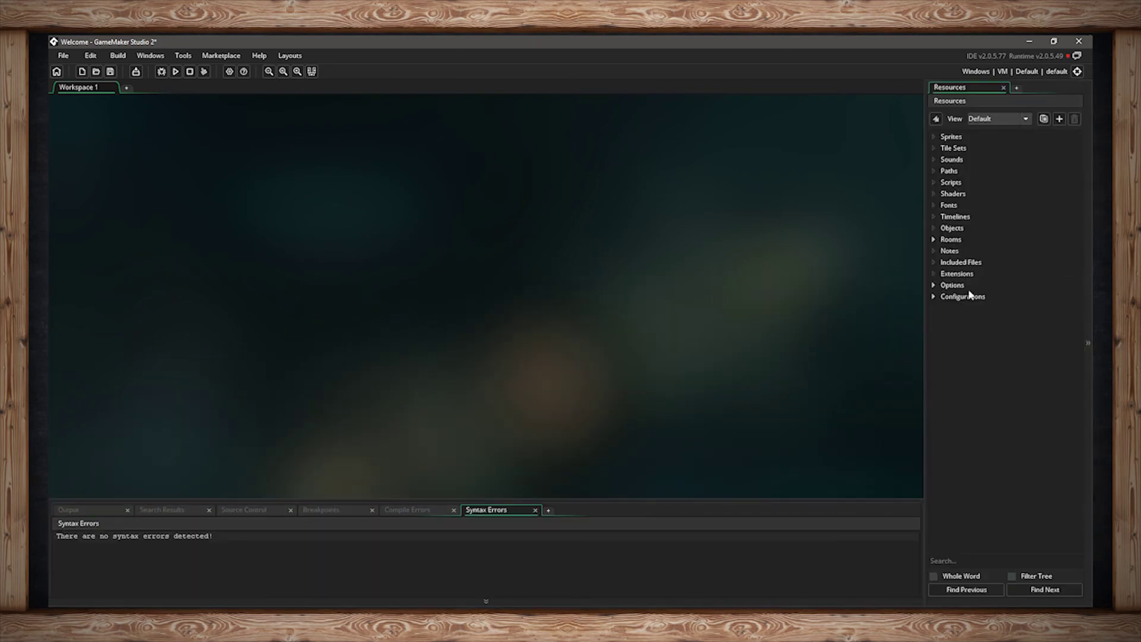
- View the Source Control, Search Results and Output tabs, then collapse the bottom panel
{"action": "left_click", "coordinate": [241, 510]}
{"action": "left_click", "coordinate": [161, 510]}
{"action": "left_click", "coordinate": [93, 511]}
{"action": "left_click", "coordinate": [485, 600]}
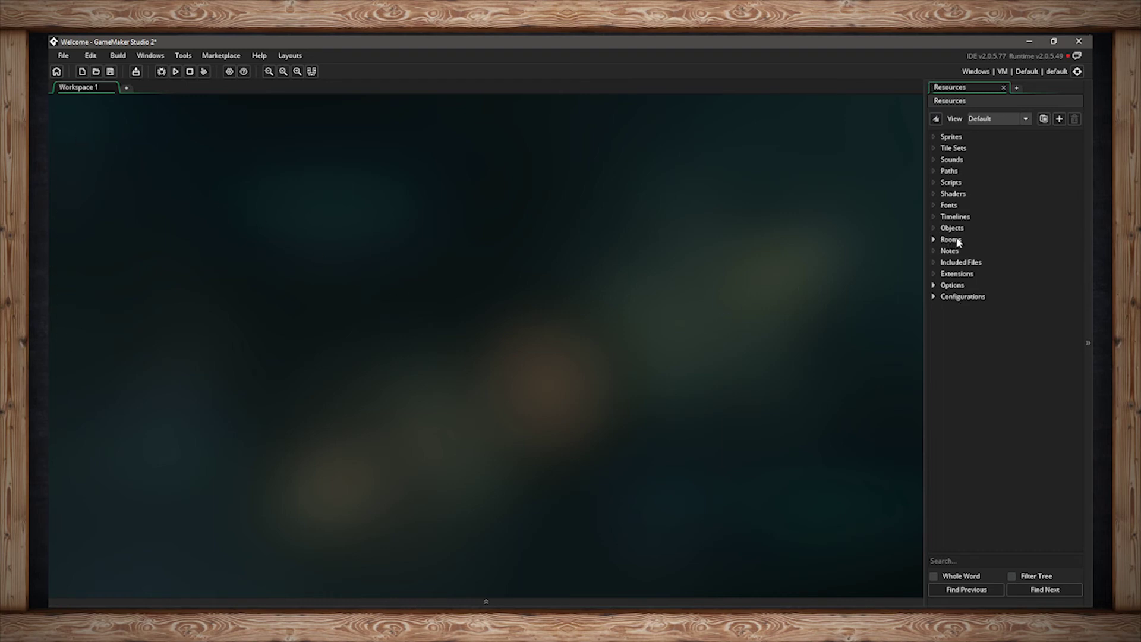
- Rename the Workspace 1 tab to Home
{"action": "double_click", "coordinate": [93, 89]}
{"action": "key", "text": "BackSpace"}
{"action": "key", "text": "Return"}
- Add and close an extra workspace and an extra right-dock tab
{"action": "left_click", "coordinate": [128, 89]}
{"action": "left_click", "coordinate": [177, 87]}
{"action": "left_click", "coordinate": [1016, 87]}
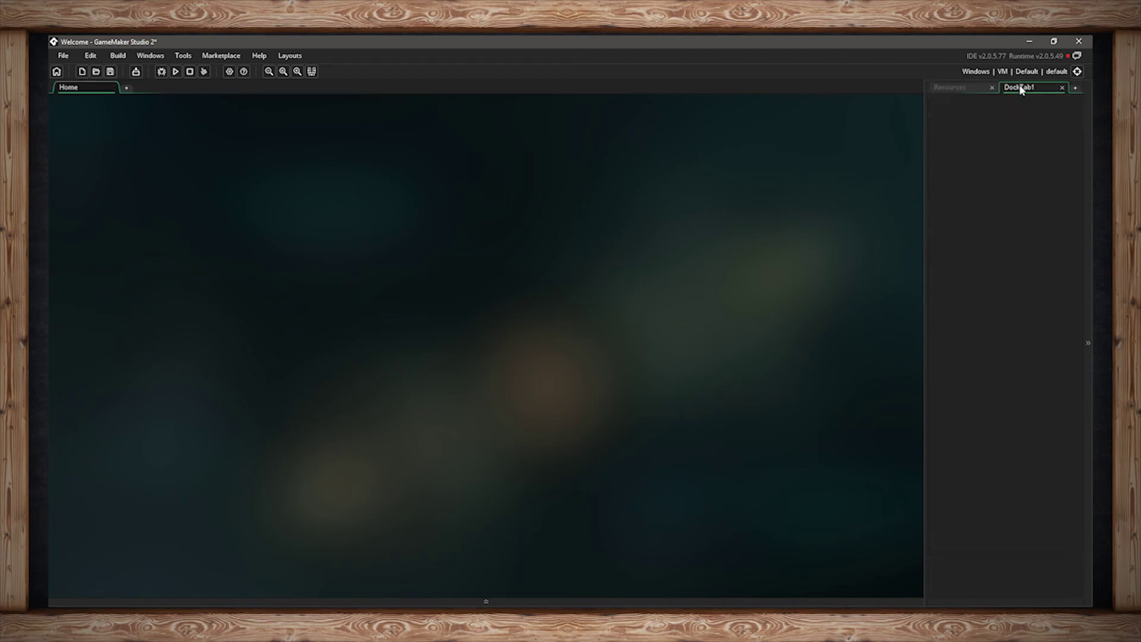
{"action": "left_click", "coordinate": [1061, 88]}
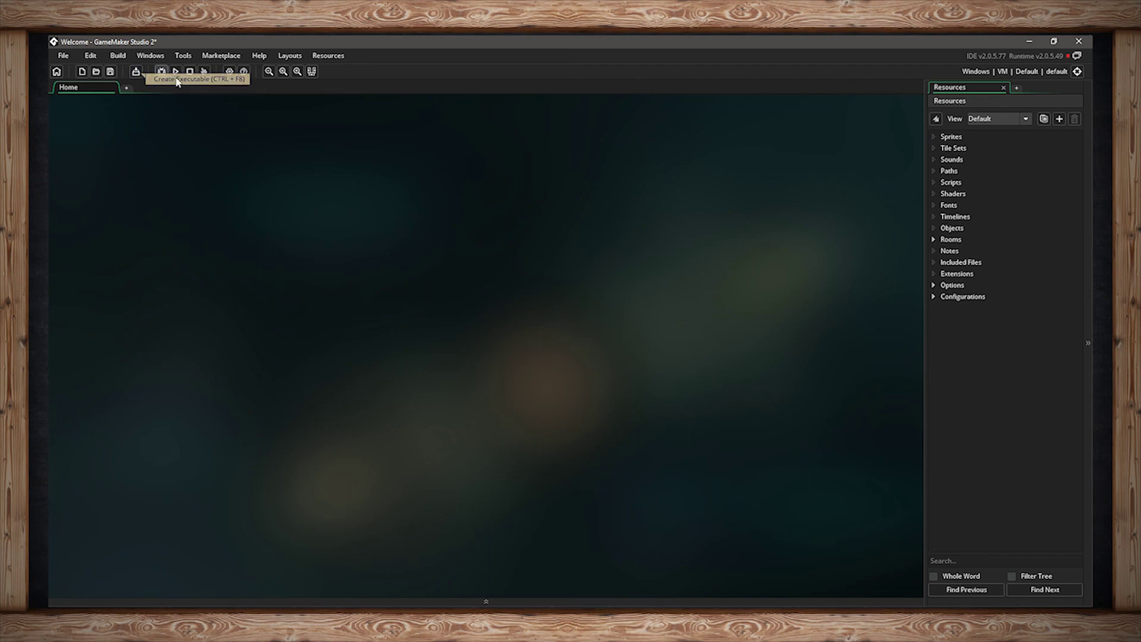
{"action": "left_click", "coordinate": [229, 72]}
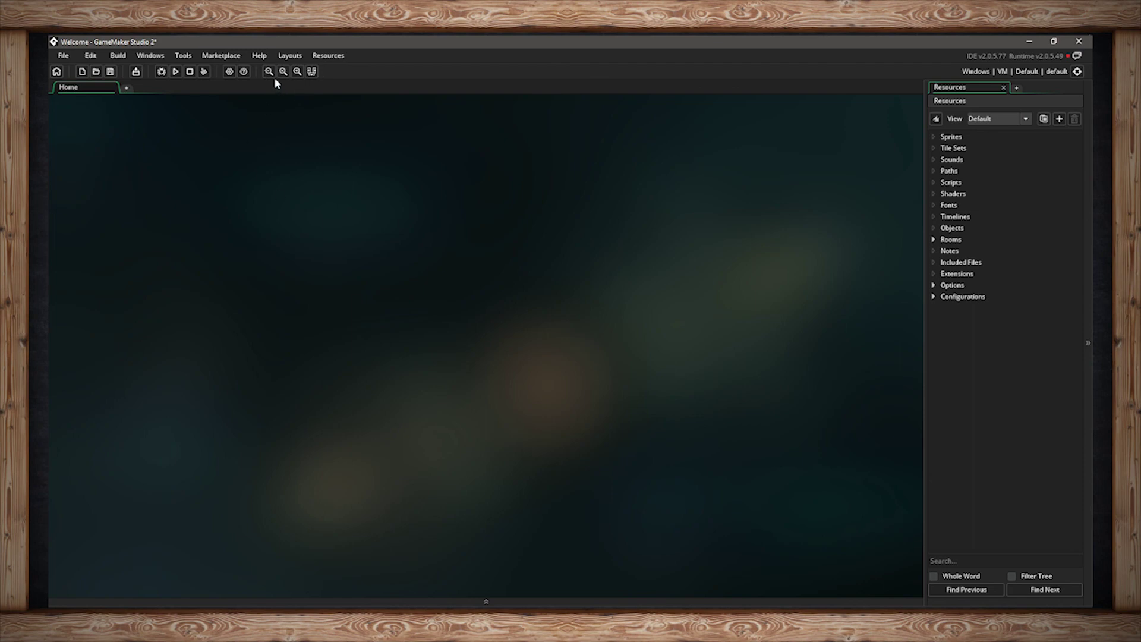
- Create a new sprite under the Sprites group and zoom the workspace out two steps
{"action": "right_click", "coordinate": [949, 137]}
{"action": "left_click", "coordinate": [960, 149]}
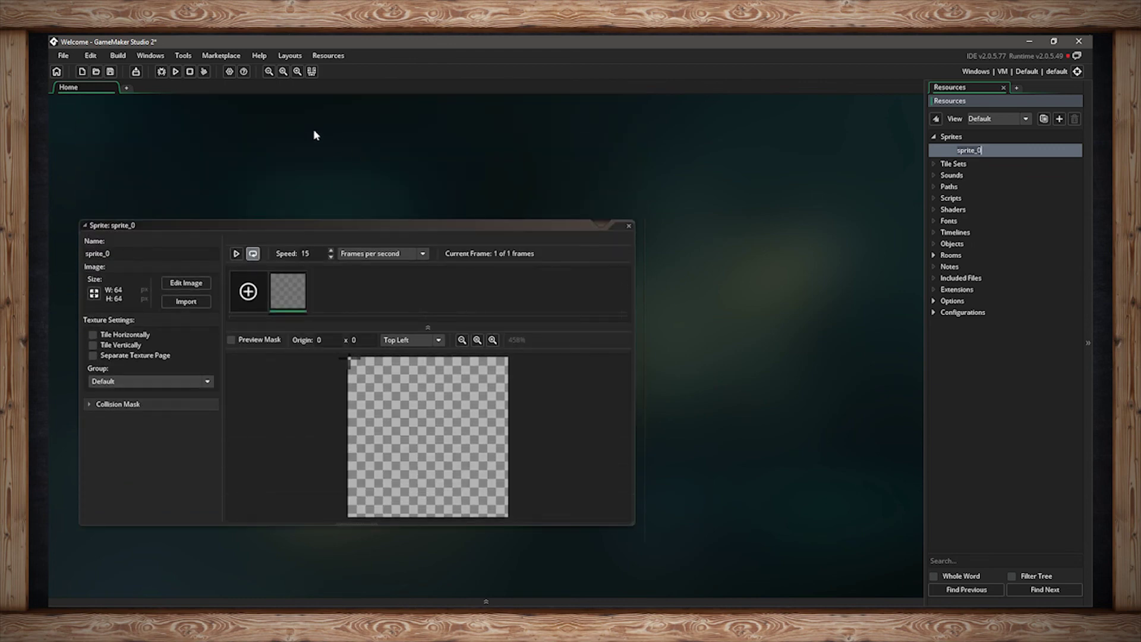
{"action": "left_click", "coordinate": [268, 71]}
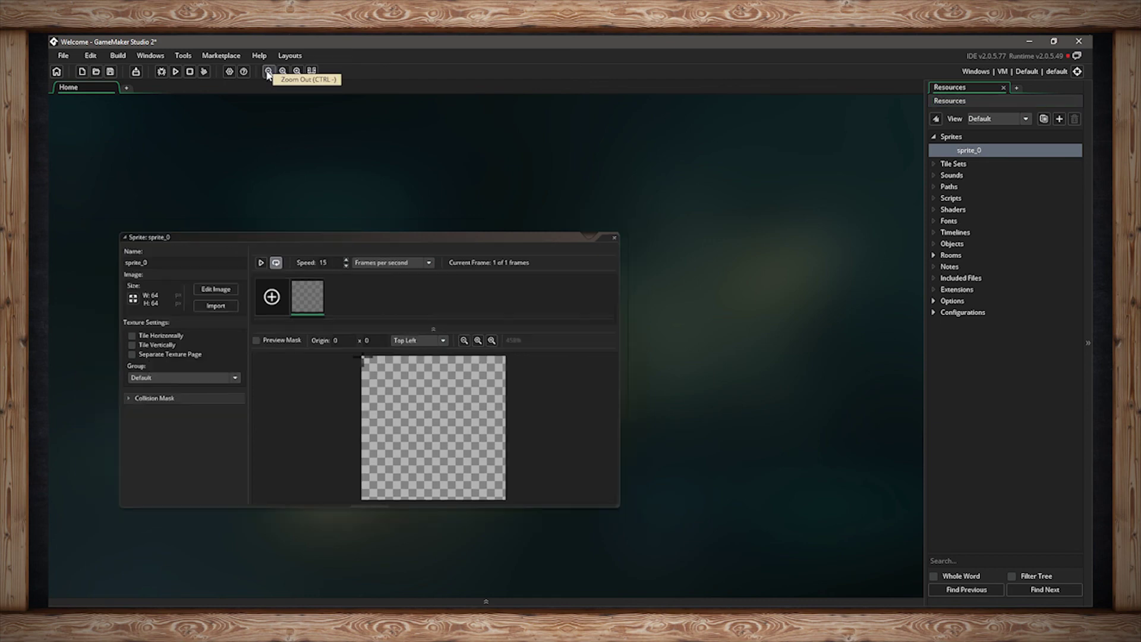
{"action": "left_click", "coordinate": [268, 71]}
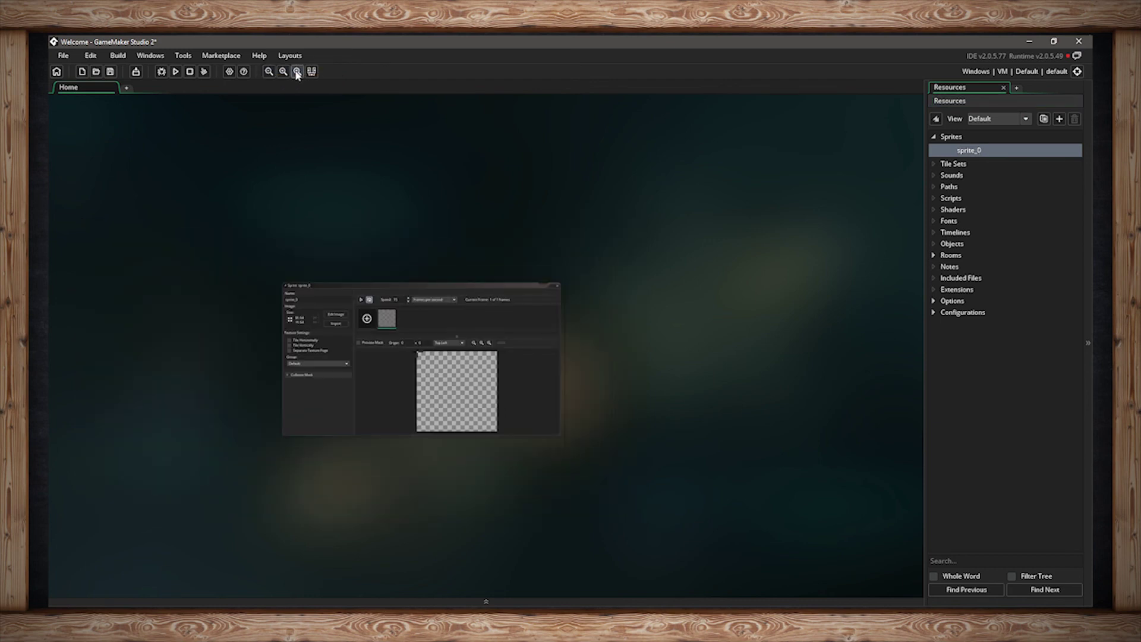
- Zoom the workspace in four steps, reset the zoom, and close the sprite_0 editor
{"action": "left_click", "coordinate": [296, 71]}
{"action": "left_click", "coordinate": [296, 71]}
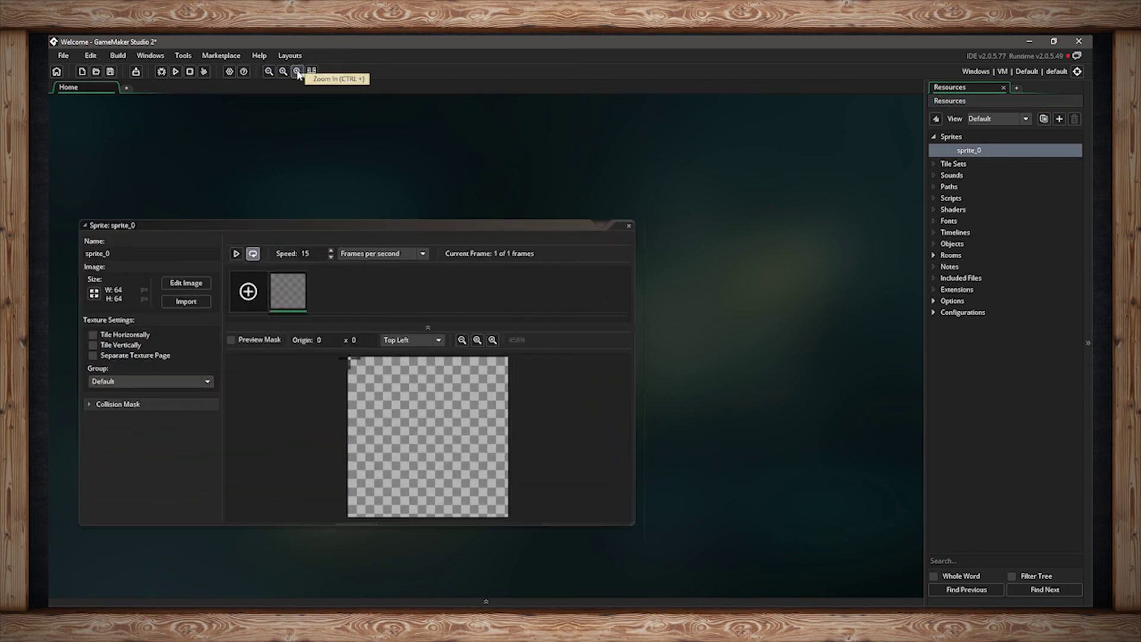
{"action": "left_click", "coordinate": [297, 71]}
{"action": "left_click", "coordinate": [296, 72]}
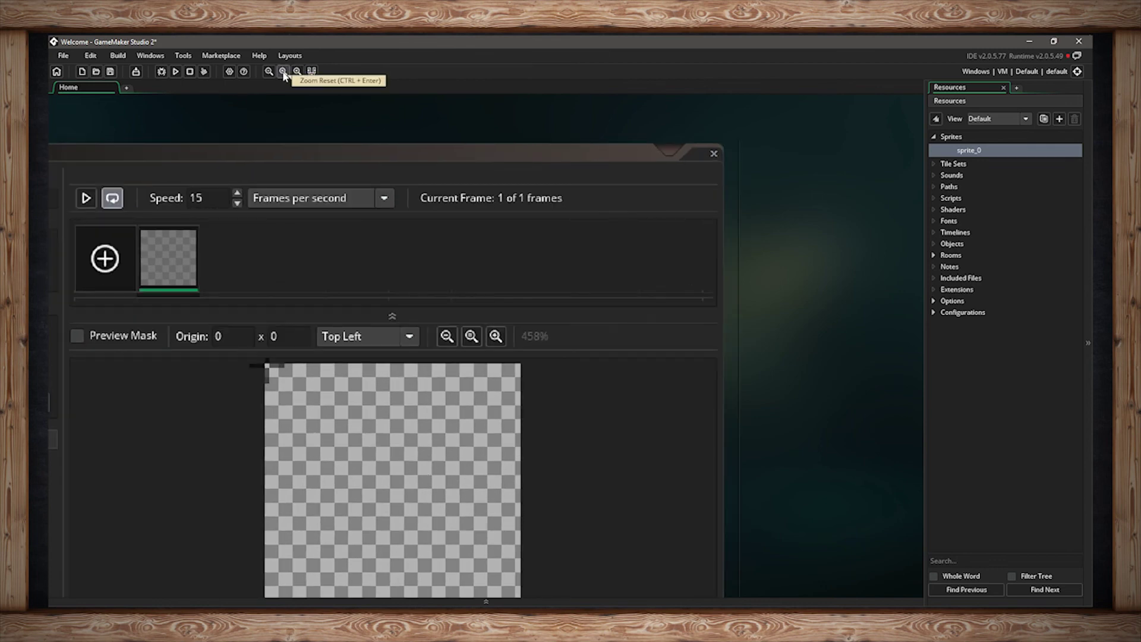
{"action": "left_click", "coordinate": [283, 72]}
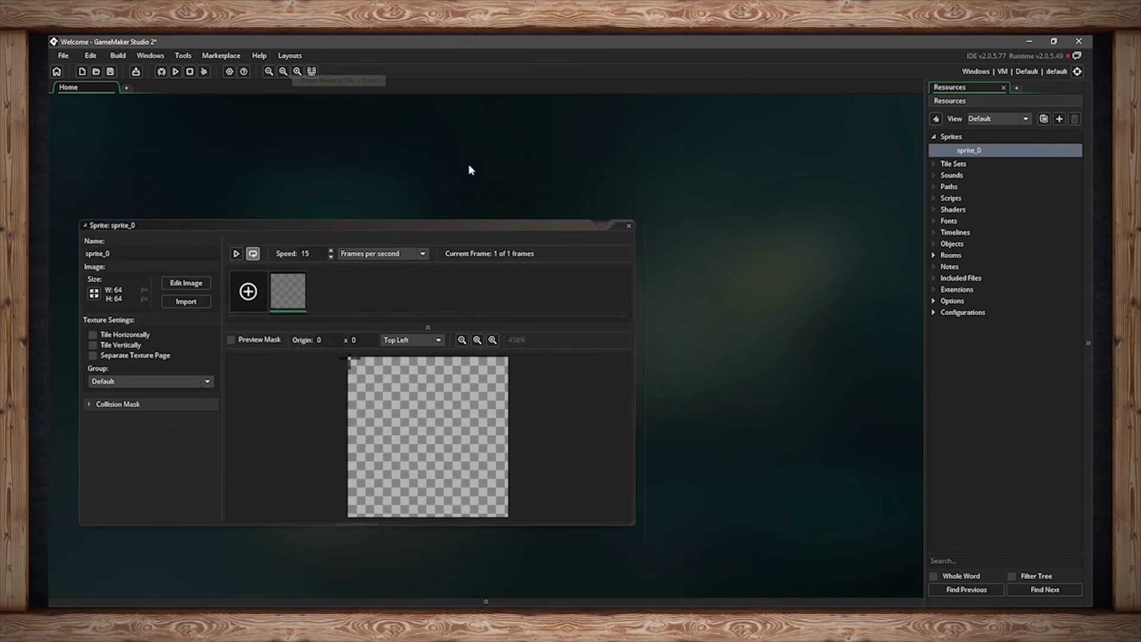
{"action": "left_click", "coordinate": [628, 223]}
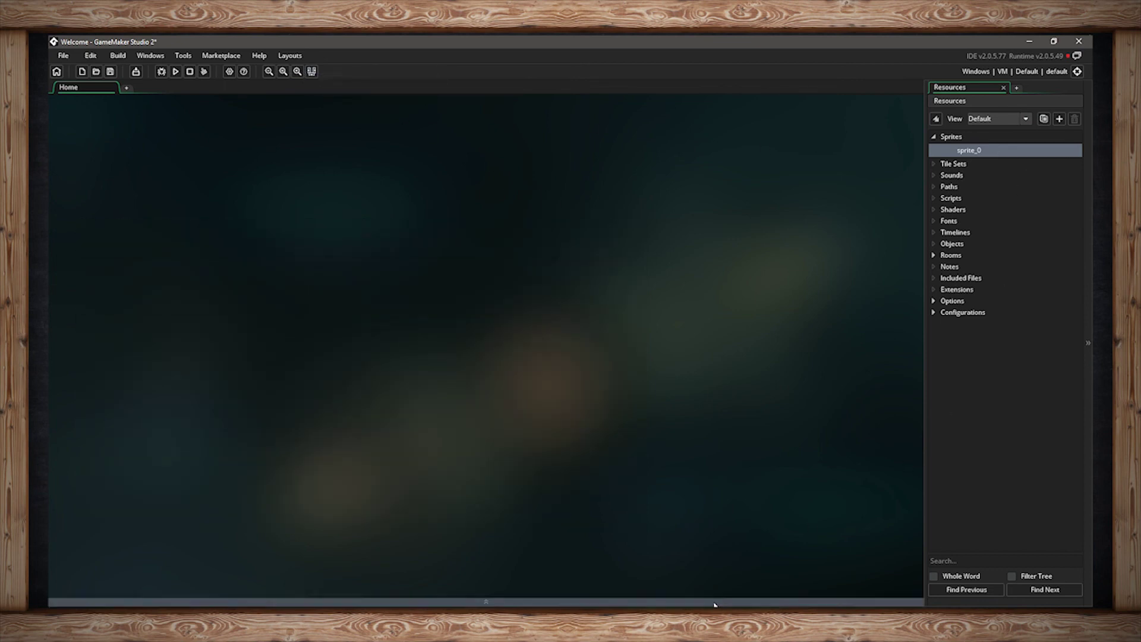
{"action": "left_click", "coordinate": [520, 602]}
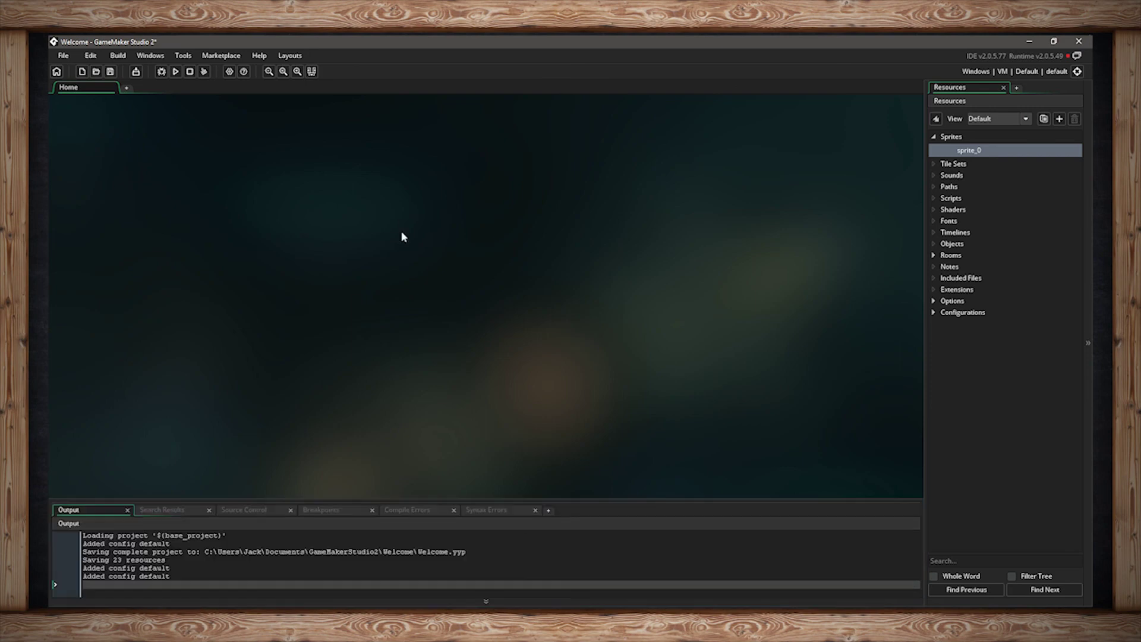
{"action": "left_click", "coordinate": [311, 72]}
{"action": "left_click", "coordinate": [311, 71]}
{"action": "left_click", "coordinate": [311, 71]}
{"action": "left_click", "coordinate": [312, 71]}
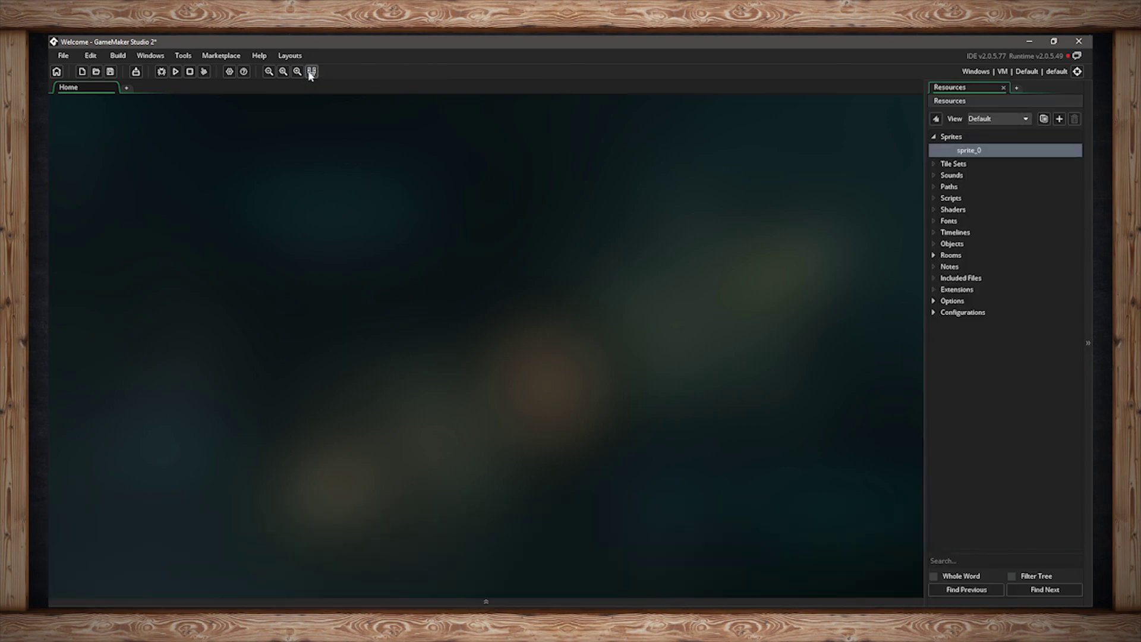
{"action": "left_click", "coordinate": [311, 71]}
{"action": "left_click", "coordinate": [312, 71]}
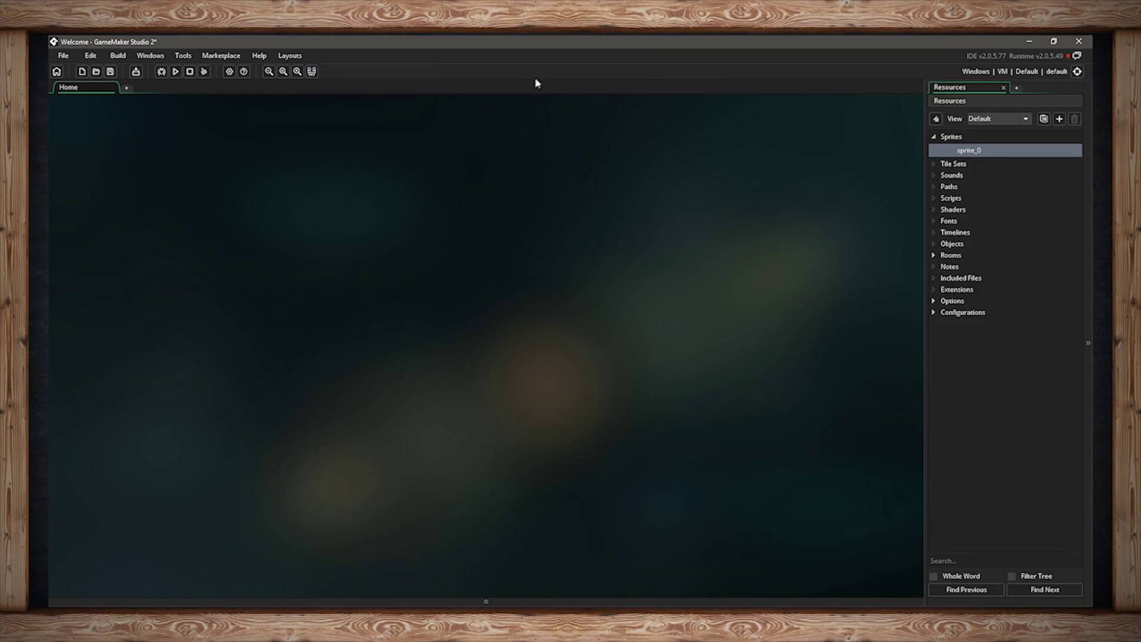